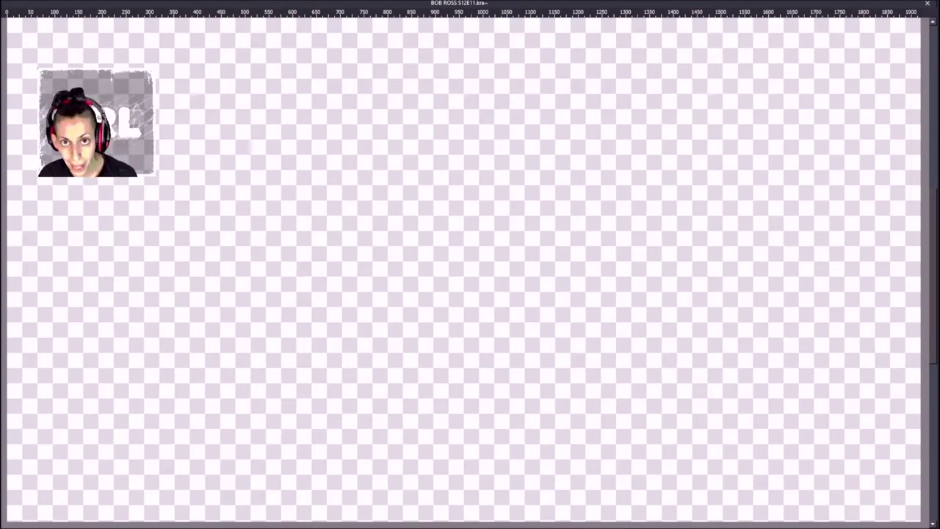
Step: Fill the empty layer and brush a first tan patch onto the upper-left canvas
key(shift+BackSpace)
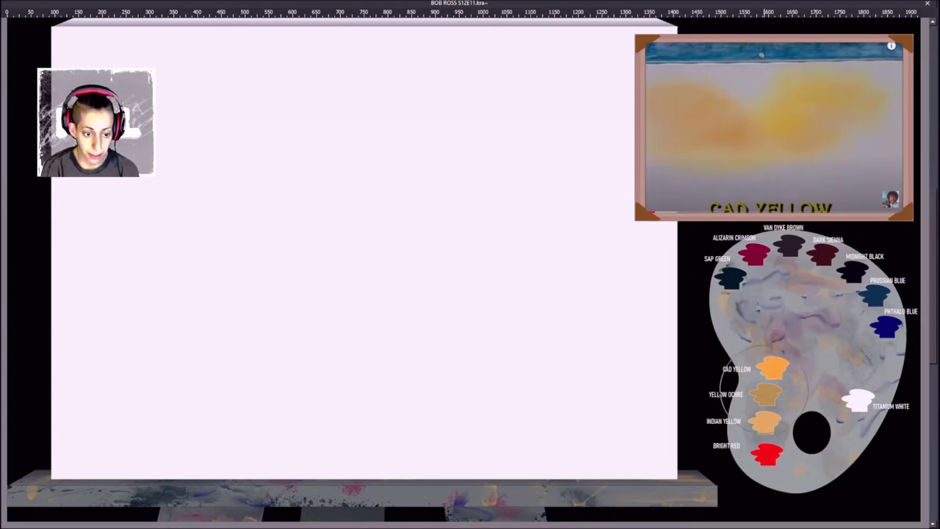
mouse_move(262, 165)
mouse_down()
mouse_move(237, 139)
mouse_move(196, 159)
mouse_move(360, 211)
mouse_move(410, 193)
mouse_move(323, 197)
mouse_move(291, 229)
mouse_move(207, 154)
mouse_move(227, 119)
mouse_move(412, 174)
mouse_move(296, 233)
mouse_move(418, 254)
mouse_up()
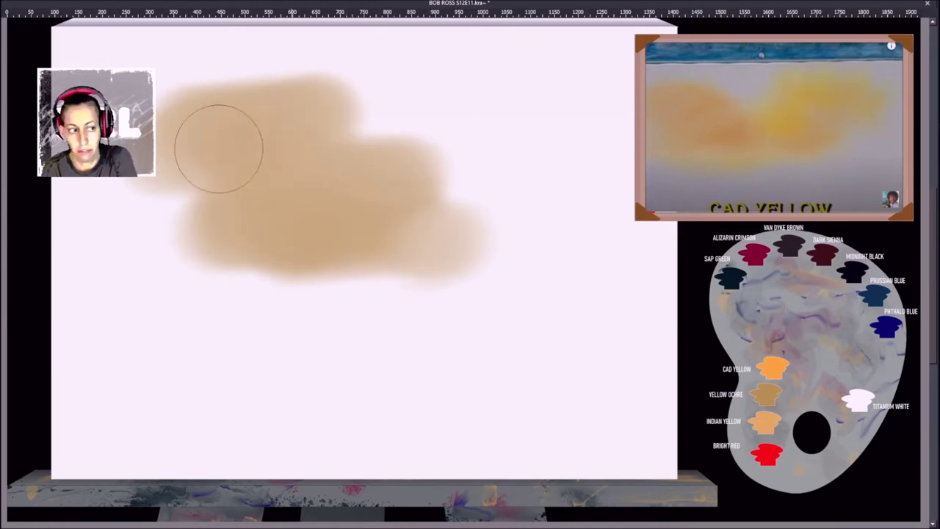
Step: Airbrush tan and peach strokes across the upper canvas, then enlarge the brush and blend the glow
drag(218, 142, 352, 140)
mouse_move(433, 169)
mouse_down()
mouse_move(486, 128)
mouse_move(587, 110)
mouse_up()
drag(551, 190, 537, 264)
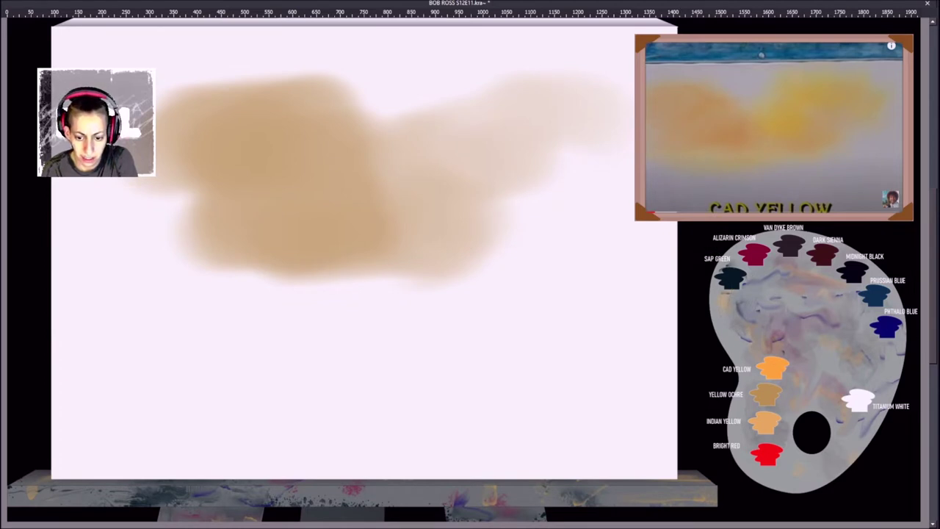
mouse_move(330, 142)
mouse_down()
mouse_move(423, 135)
mouse_move(505, 213)
mouse_move(509, 95)
mouse_move(536, 178)
mouse_move(580, 220)
mouse_up()
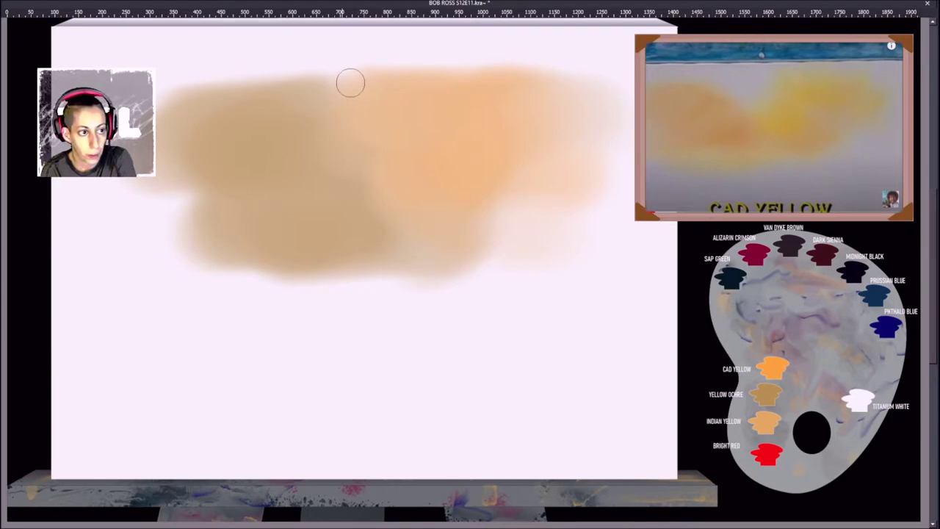
mouse_move(331, 65)
mouse_down()
mouse_move(340, 135)
mouse_move(310, 69)
mouse_move(365, 90)
mouse_move(345, 116)
mouse_move(265, 53)
mouse_move(316, 65)
mouse_move(306, 63)
mouse_move(309, 102)
mouse_move(338, 108)
mouse_move(369, 63)
mouse_move(371, 111)
mouse_move(448, 143)
mouse_up()
key(])
key(])
key(])
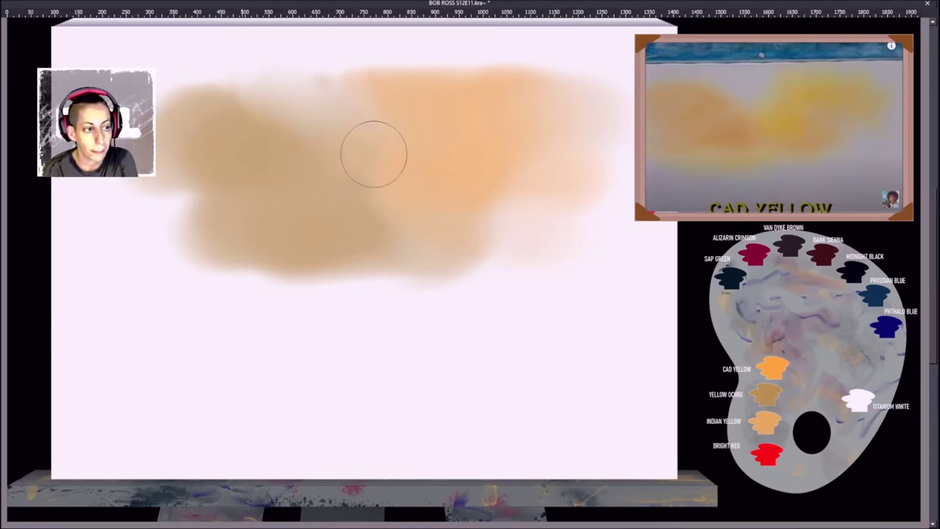
mouse_move(406, 88)
mouse_down()
mouse_move(229, 37)
mouse_move(409, 59)
mouse_move(230, 130)
mouse_move(441, 177)
mouse_move(430, 98)
mouse_move(228, 145)
mouse_move(235, 84)
mouse_move(386, 94)
mouse_up()
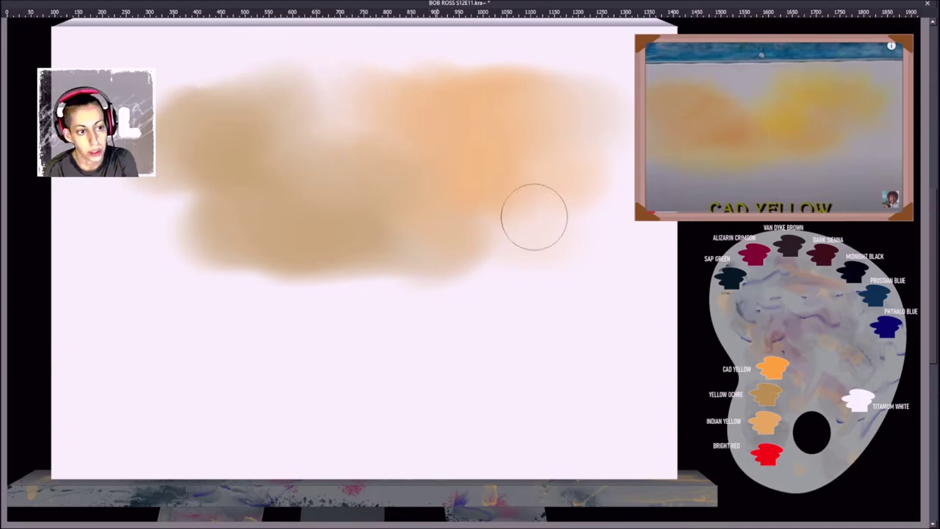
drag(487, 174, 340, 259)
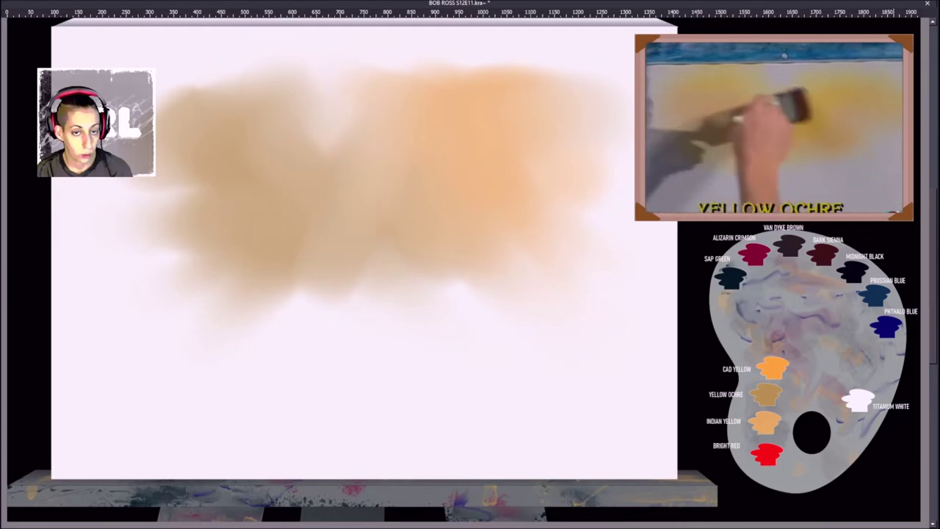
mouse_move(894, 148)
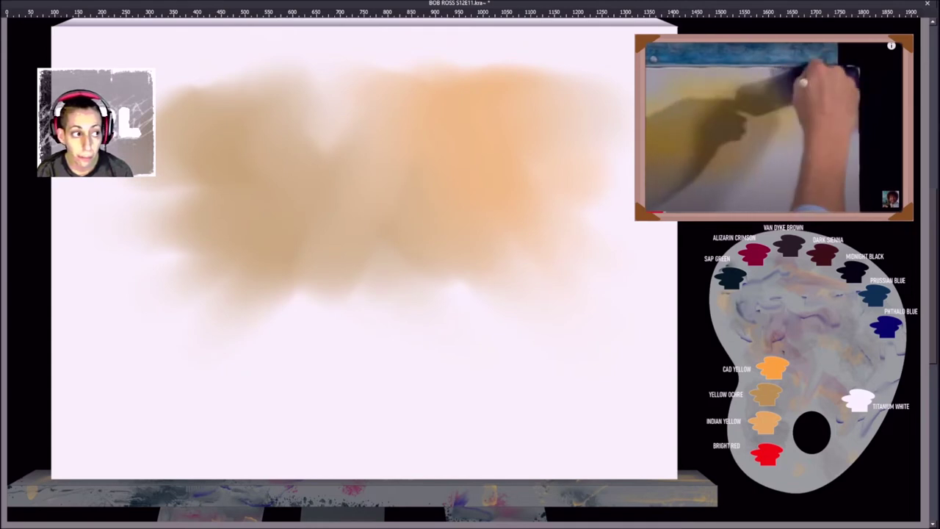
Step: Lay textured purple-blue strokes from the top-right corner across the whole top edge
mouse_move(622, 51)
mouse_down()
mouse_move(588, 37)
mouse_move(628, 73)
mouse_move(643, 33)
mouse_up()
drag(624, 74, 613, 143)
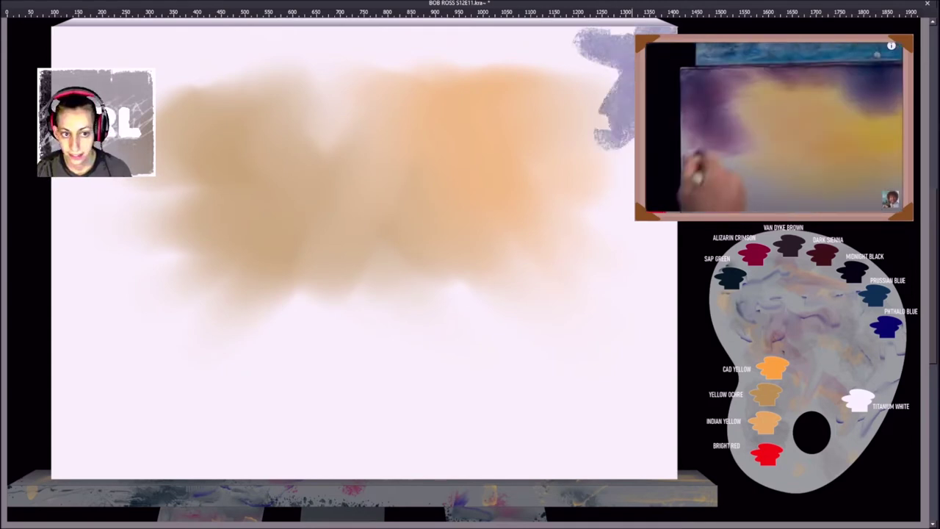
mouse_move(608, 35)
mouse_down()
mouse_move(603, 82)
mouse_move(577, 85)
mouse_move(581, 34)
mouse_move(554, 54)
mouse_move(519, 27)
mouse_move(542, 28)
mouse_move(383, 77)
mouse_move(397, 35)
mouse_move(354, 47)
mouse_move(542, 46)
mouse_move(148, 44)
mouse_up()
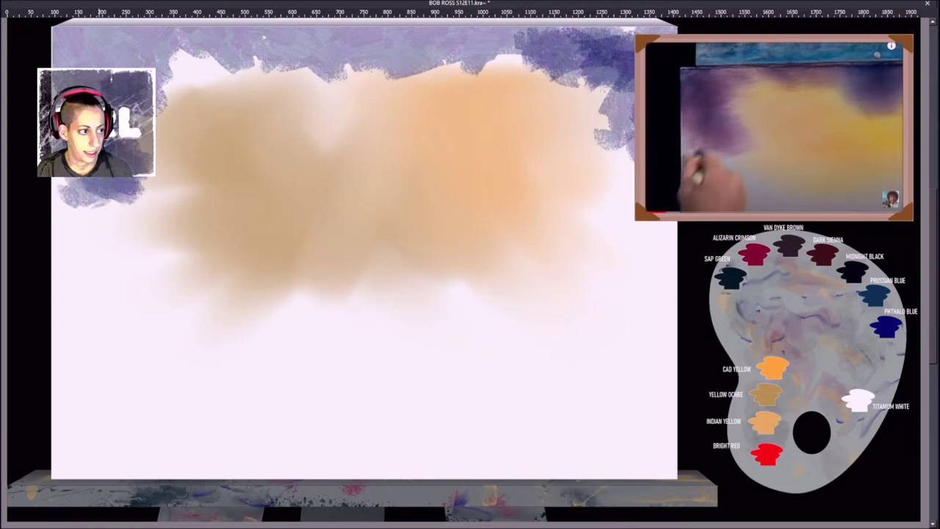
drag(66, 40, 376, 24)
mouse_move(297, 22)
mouse_down()
mouse_move(318, 40)
mouse_move(415, 44)
mouse_move(440, 73)
mouse_move(441, 94)
mouse_move(474, 28)
mouse_up()
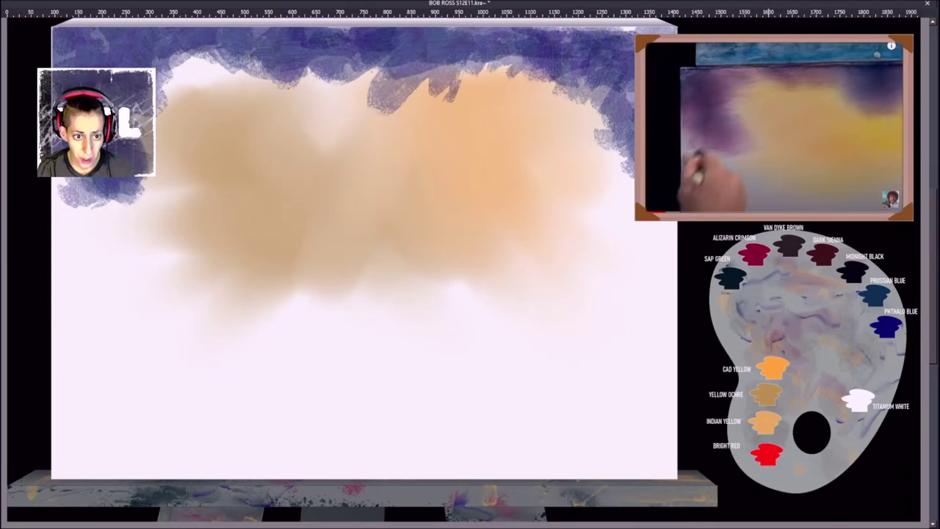
Step: Darken the purple sky along the top and right, extend it down the left, and undo the last stroke
drag(621, 44, 606, 128)
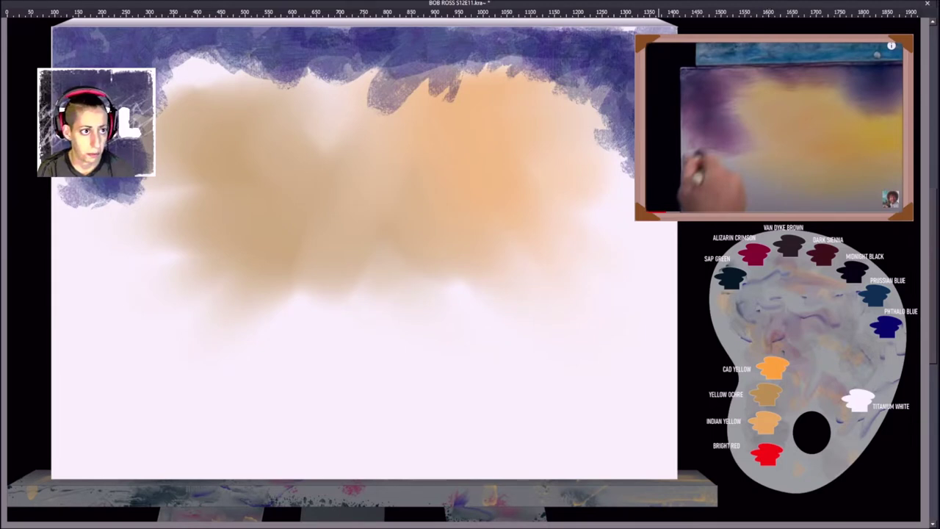
drag(110, 42, 81, 37)
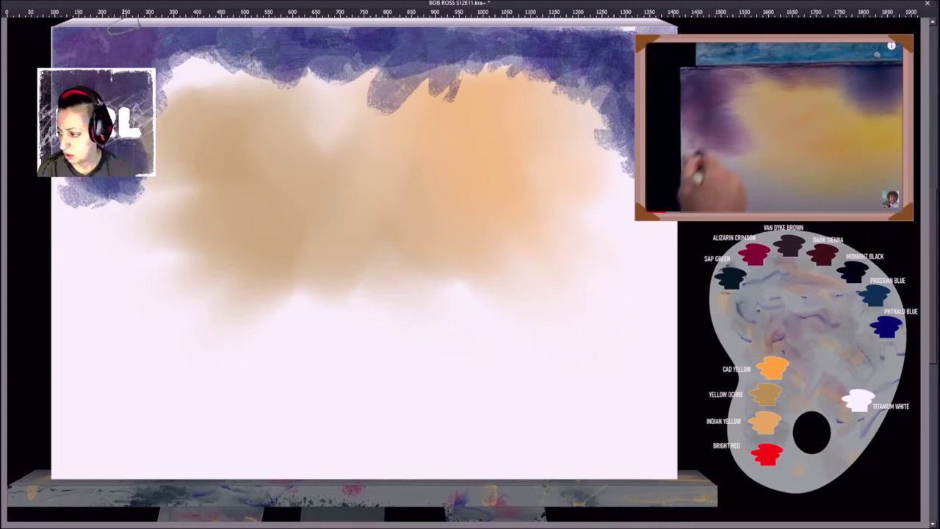
drag(191, 52, 625, 55)
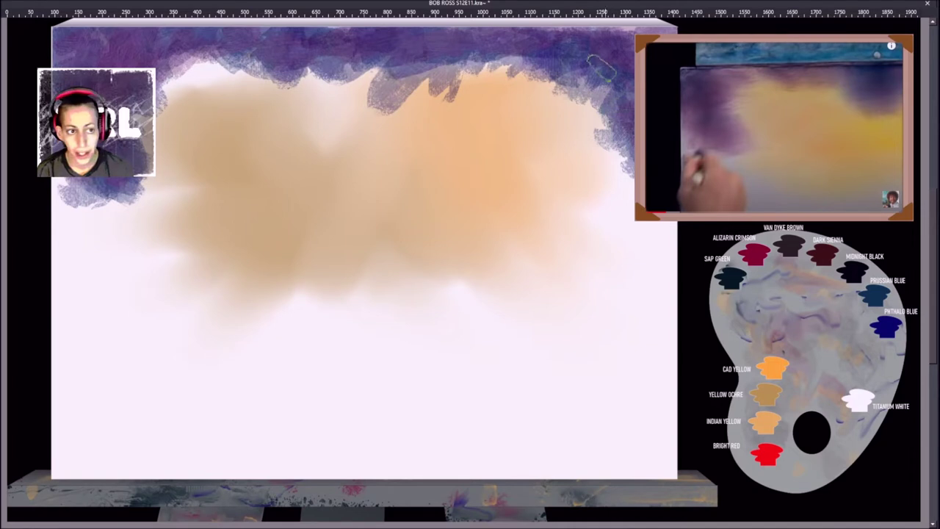
drag(587, 73, 628, 173)
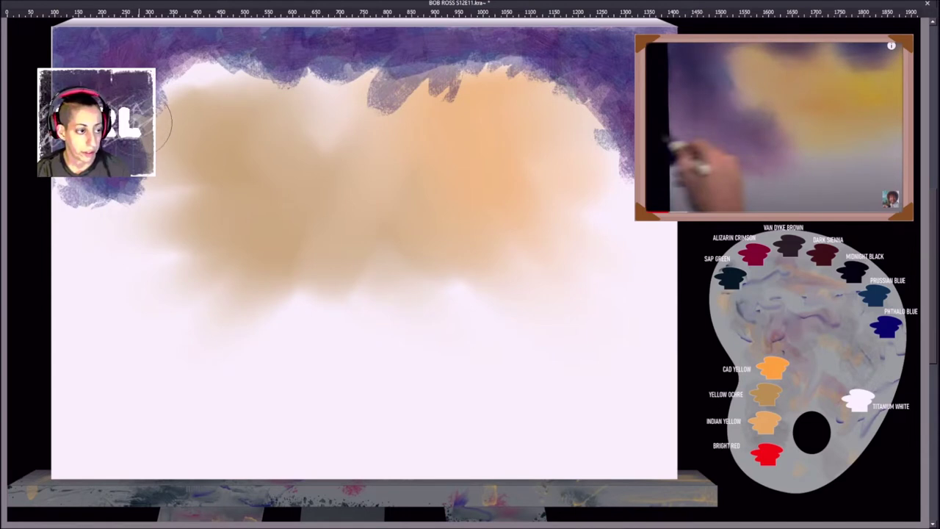
mouse_move(168, 147)
mouse_down()
mouse_move(151, 210)
mouse_move(151, 174)
mouse_up()
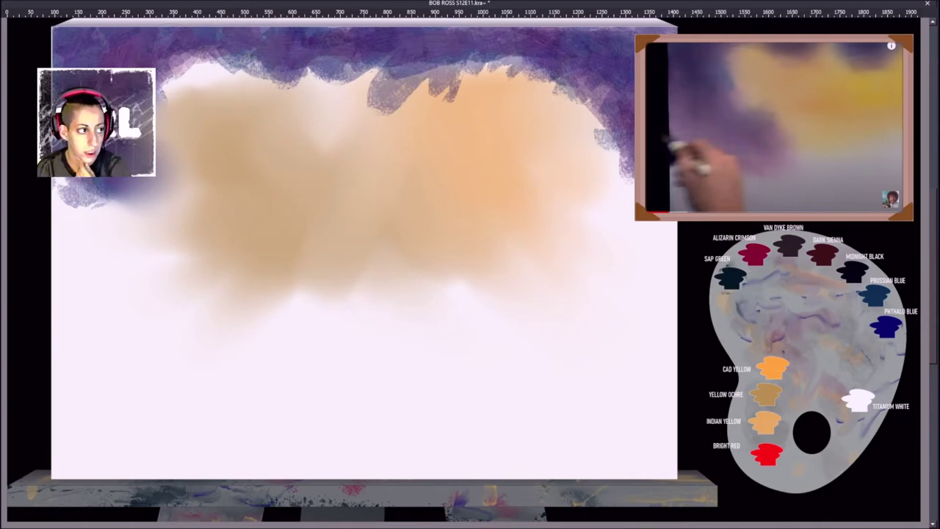
mouse_move(134, 56)
mouse_down()
mouse_move(202, 127)
mouse_move(175, 89)
mouse_move(222, 120)
mouse_move(213, 81)
mouse_move(236, 123)
mouse_move(206, 60)
mouse_move(207, 85)
mouse_move(204, 58)
mouse_up()
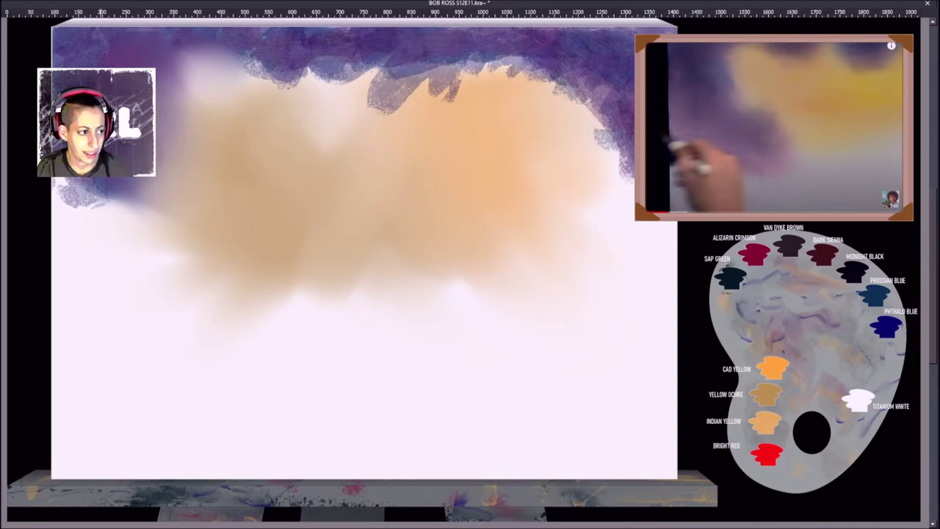
key(ctrl+z)
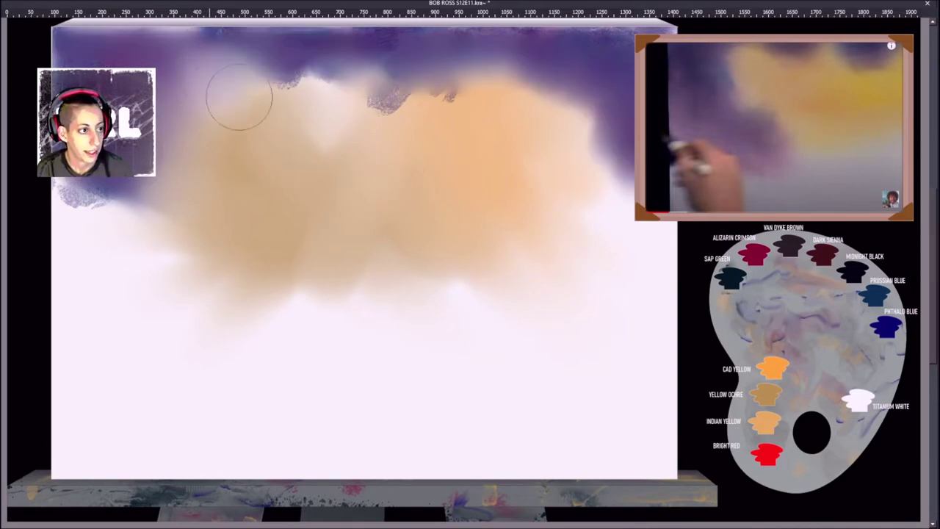
Step: Undo a blending attempt, hatch dark purple clumps along the top and left, and scrub orange centrally
mouse_move(307, 114)
mouse_down()
mouse_move(384, 72)
mouse_move(416, 92)
mouse_move(480, 94)
mouse_move(513, 118)
mouse_move(549, 113)
mouse_move(608, 147)
mouse_up()
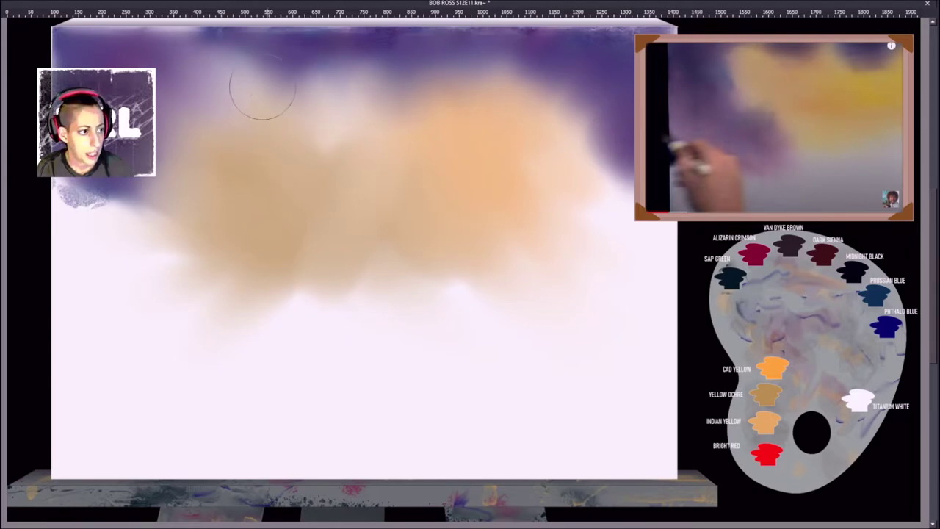
key(ctrl+z)
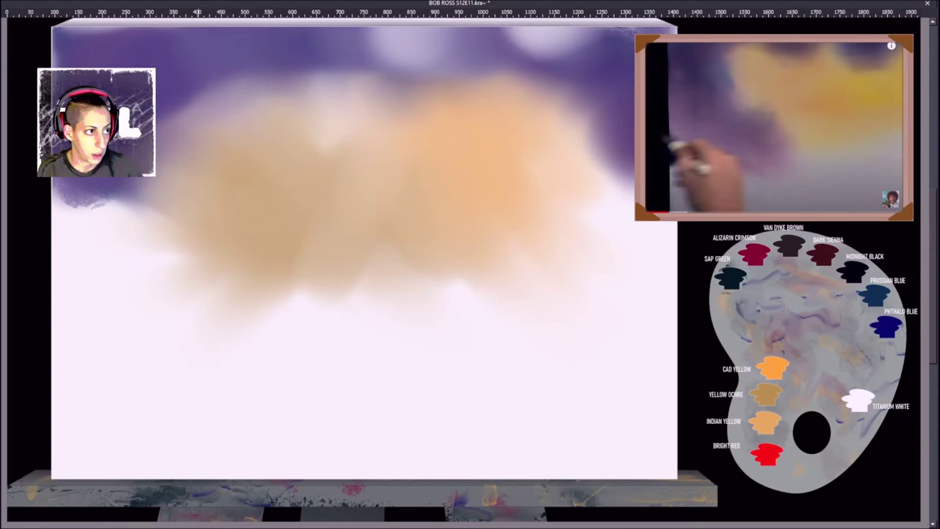
drag(145, 46, 70, 33)
drag(92, 202, 95, 224)
mouse_move(132, 51)
mouse_down()
mouse_move(177, 35)
mouse_move(293, 46)
mouse_move(207, 58)
mouse_move(273, 81)
mouse_move(324, 49)
mouse_move(422, 54)
mouse_move(391, 41)
mouse_move(462, 45)
mouse_move(478, 33)
mouse_move(532, 33)
mouse_move(539, 46)
mouse_move(608, 57)
mouse_move(601, 70)
mouse_move(614, 75)
mouse_move(612, 58)
mouse_move(633, 66)
mouse_move(637, 218)
mouse_move(665, 239)
mouse_move(618, 250)
mouse_move(620, 266)
mouse_move(662, 266)
mouse_move(615, 167)
mouse_move(615, 95)
mouse_move(597, 83)
mouse_move(617, 110)
mouse_up()
drag(352, 55, 357, 81)
mouse_move(74, 221)
mouse_down()
mouse_move(173, 283)
mouse_move(176, 271)
mouse_up()
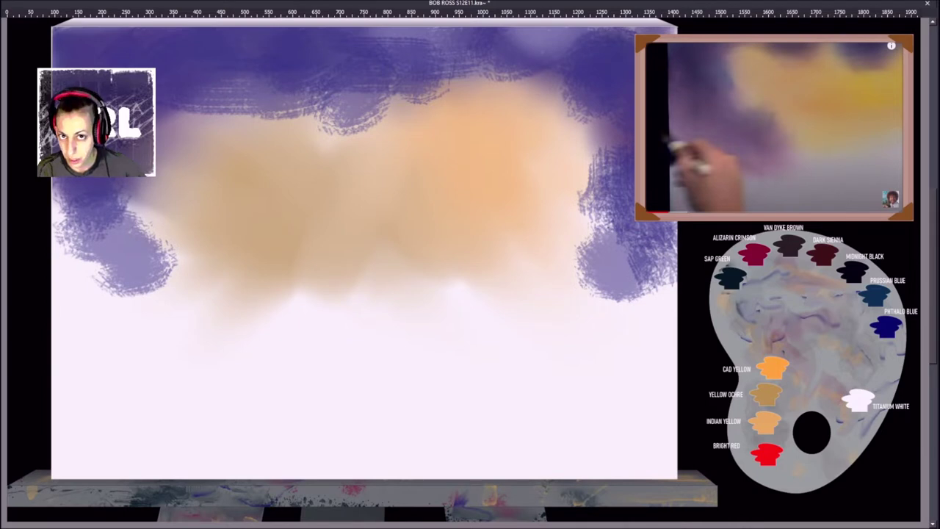
mouse_move(323, 154)
mouse_down()
mouse_move(329, 176)
mouse_move(404, 141)
mouse_move(435, 167)
mouse_move(401, 196)
mouse_move(376, 171)
mouse_move(403, 199)
mouse_up()
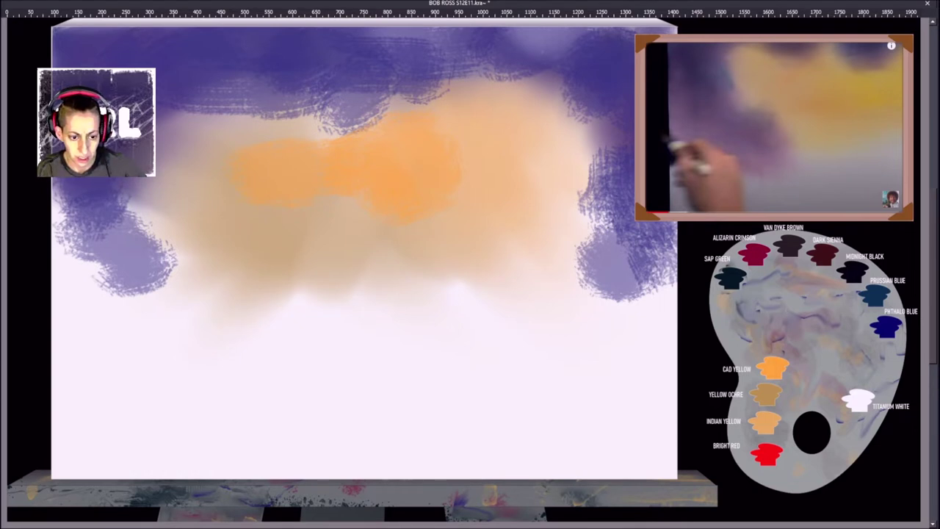
Step: Scrub ochre patches beside the orange glow and blend them into the blue sky
mouse_move(210, 137)
mouse_down()
mouse_move(219, 158)
mouse_move(251, 208)
mouse_move(182, 219)
mouse_move(215, 156)
mouse_move(248, 143)
mouse_up()
drag(441, 118, 478, 158)
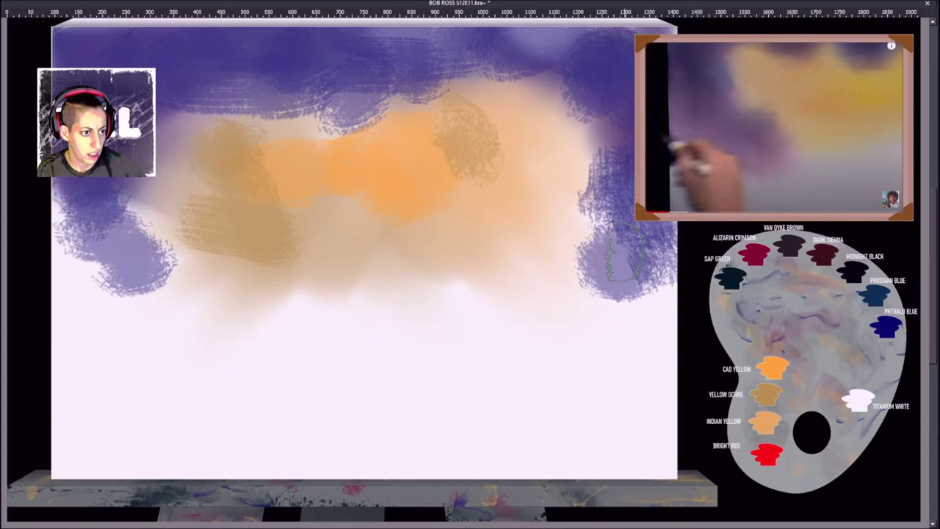
mouse_move(220, 217)
mouse_down()
mouse_move(187, 213)
mouse_move(147, 150)
mouse_move(156, 170)
mouse_move(180, 130)
mouse_move(191, 138)
mouse_move(195, 129)
mouse_move(203, 153)
mouse_move(198, 135)
mouse_move(240, 140)
mouse_move(238, 151)
mouse_move(232, 117)
mouse_move(294, 139)
mouse_move(288, 125)
mouse_move(340, 112)
mouse_move(345, 122)
mouse_move(257, 85)
mouse_move(228, 135)
mouse_move(173, 156)
mouse_move(168, 215)
mouse_move(134, 246)
mouse_move(131, 269)
mouse_move(165, 242)
mouse_up()
mouse_move(433, 108)
mouse_down()
mouse_move(474, 99)
mouse_move(477, 108)
mouse_move(553, 98)
mouse_move(545, 106)
mouse_move(569, 135)
mouse_move(592, 128)
mouse_move(586, 162)
mouse_move(556, 199)
mouse_up()
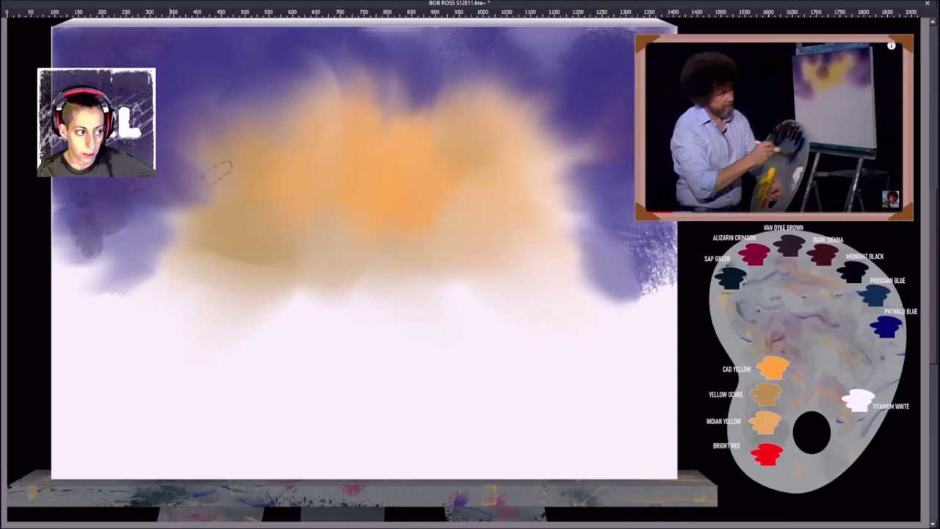
Step: Dab dark purple and crimson into a cloud clump hanging from the top centre and darken the sky edges
drag(616, 38, 628, 191)
drag(314, 74, 481, 79)
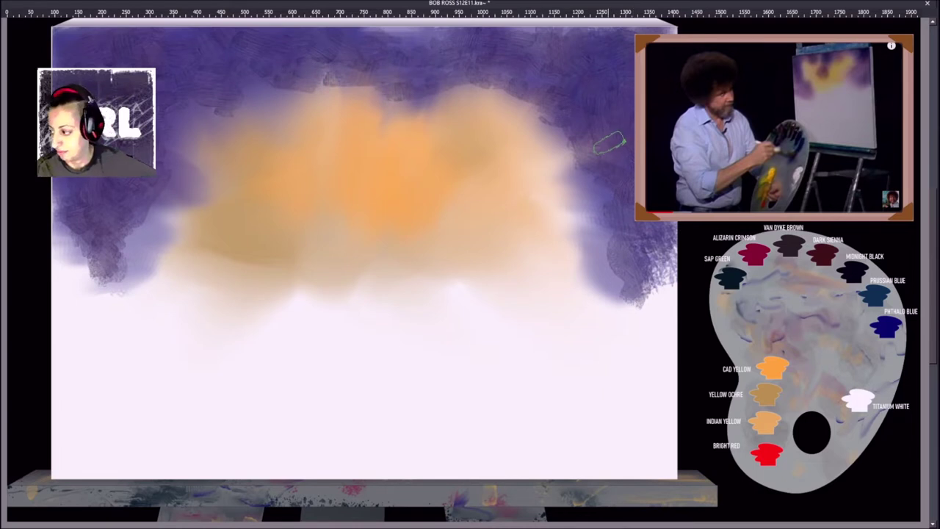
mouse_move(321, 74)
mouse_down()
mouse_move(316, 85)
mouse_move(401, 146)
mouse_move(397, 165)
mouse_up()
mouse_move(407, 87)
mouse_down()
mouse_move(358, 127)
mouse_move(380, 190)
mouse_move(328, 70)
mouse_move(415, 156)
mouse_up()
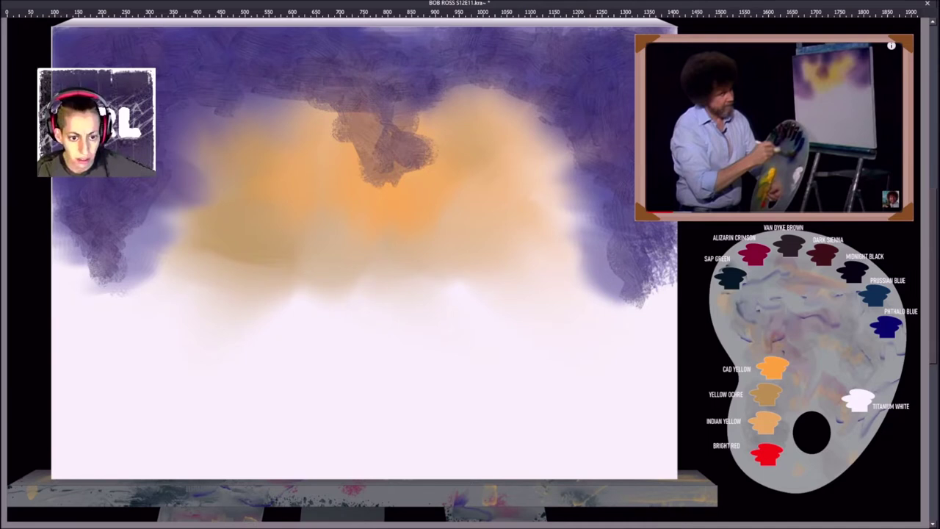
mouse_move(382, 140)
mouse_down()
mouse_move(419, 140)
mouse_move(388, 160)
mouse_move(413, 232)
mouse_move(387, 141)
mouse_move(453, 157)
mouse_move(413, 148)
mouse_move(381, 173)
mouse_move(386, 225)
mouse_move(400, 187)
mouse_move(412, 136)
mouse_up()
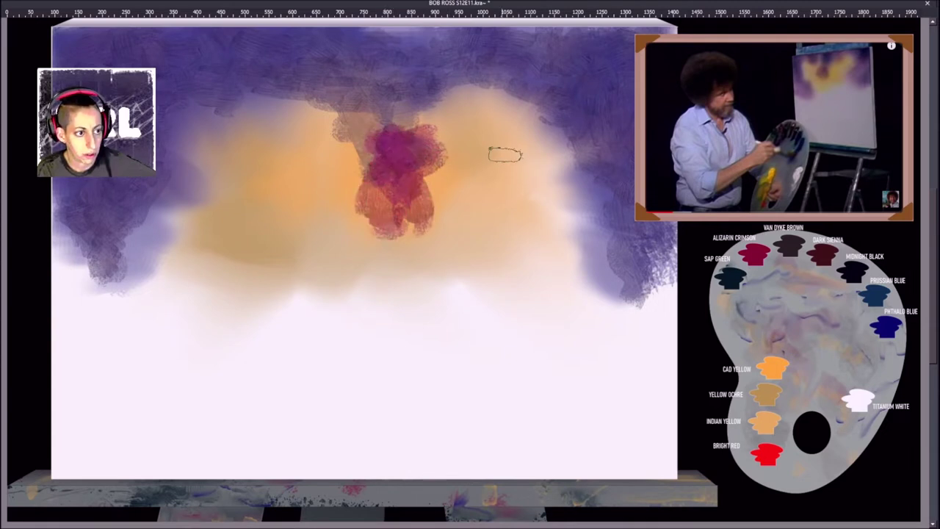
mouse_move(410, 235)
mouse_down()
mouse_move(371, 111)
mouse_move(272, 46)
mouse_move(103, 37)
mouse_move(624, 44)
mouse_up()
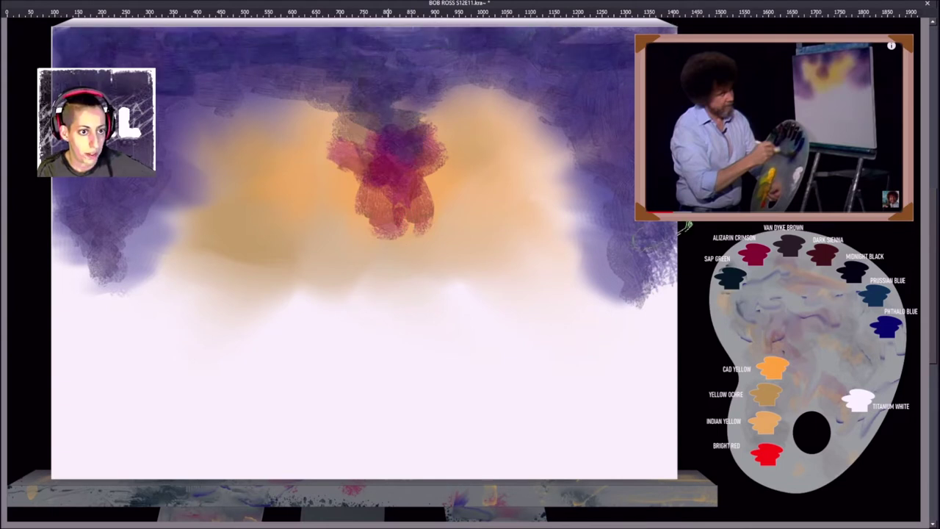
drag(685, 226, 654, 238)
mouse_move(609, 125)
mouse_down()
mouse_move(437, 73)
mouse_move(384, 171)
mouse_move(367, 99)
mouse_move(402, 192)
mouse_move(404, 116)
mouse_up()
drag(426, 76, 326, 110)
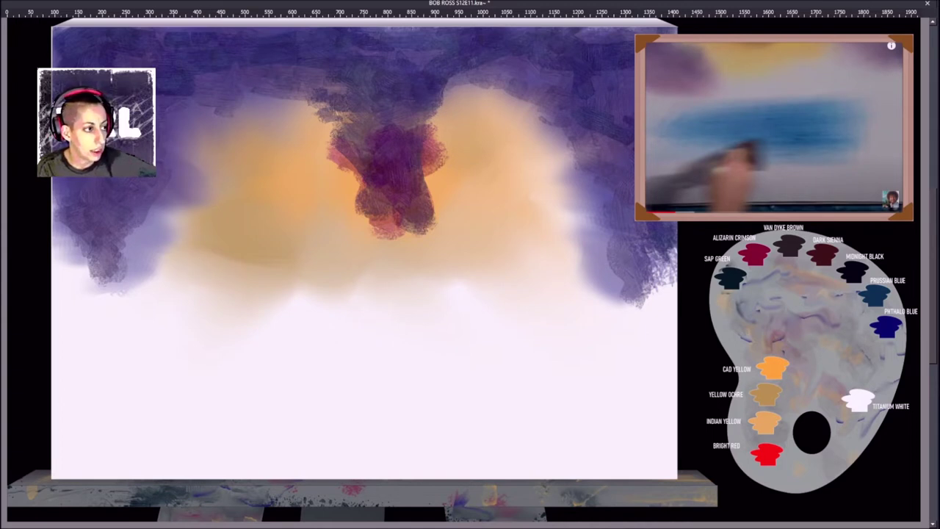
Step: Sweep dark blue horizontal strokes across the lower canvas, darker mid-band, with blended top and bottom edges
mouse_move(299, 328)
mouse_down()
mouse_move(390, 343)
mouse_move(550, 338)
mouse_move(155, 350)
mouse_move(81, 369)
mouse_move(169, 409)
mouse_move(269, 414)
mouse_move(300, 388)
mouse_move(582, 330)
mouse_up()
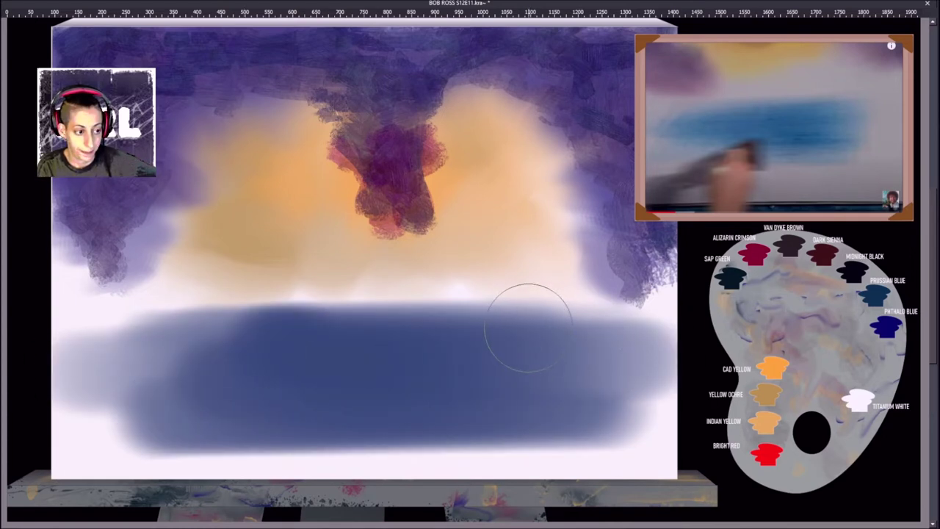
mouse_move(520, 328)
mouse_down()
mouse_move(416, 329)
mouse_move(206, 366)
mouse_up()
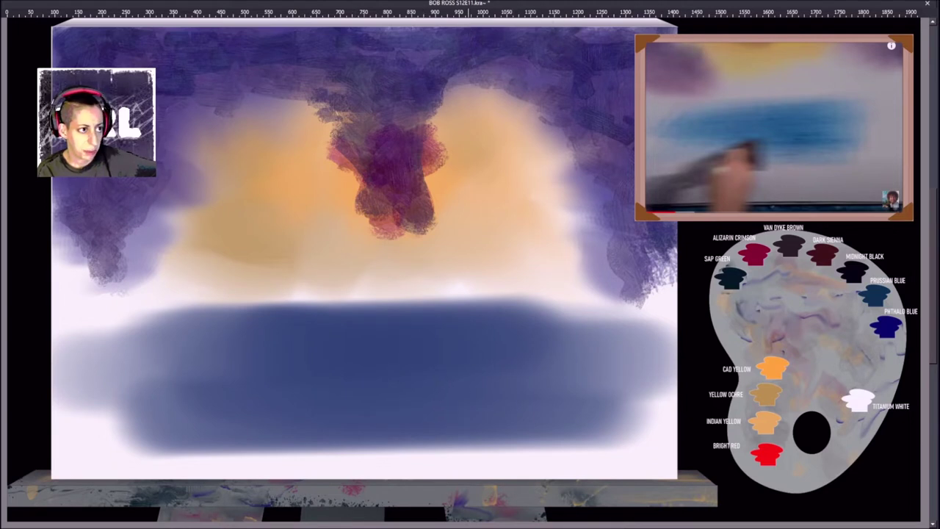
mouse_move(548, 366)
mouse_down()
mouse_move(221, 376)
mouse_move(453, 373)
mouse_move(430, 356)
mouse_move(449, 350)
mouse_move(133, 368)
mouse_up()
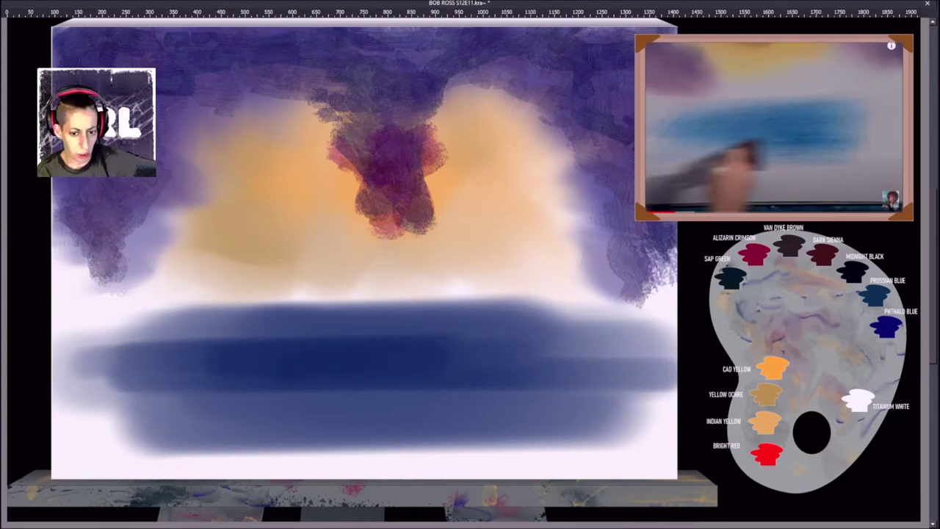
mouse_move(580, 408)
mouse_down()
mouse_move(127, 397)
mouse_move(562, 384)
mouse_move(193, 375)
mouse_move(122, 360)
mouse_move(434, 346)
mouse_move(529, 378)
mouse_move(297, 390)
mouse_up()
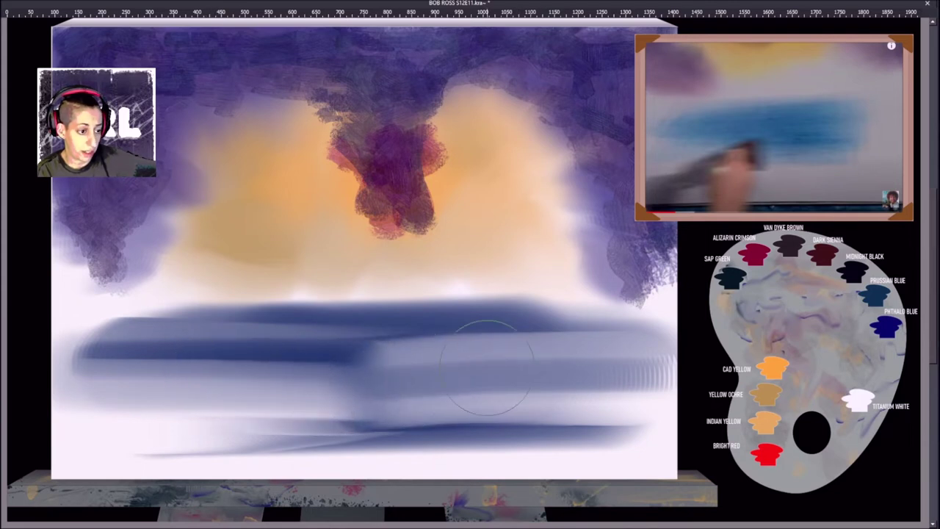
key(ctrl+z)
mouse_move(204, 377)
mouse_down()
mouse_move(337, 384)
mouse_move(176, 386)
mouse_move(517, 383)
mouse_move(214, 392)
mouse_move(484, 360)
mouse_move(566, 361)
mouse_move(486, 349)
mouse_move(171, 349)
mouse_move(169, 393)
mouse_move(187, 404)
mouse_move(467, 396)
mouse_up()
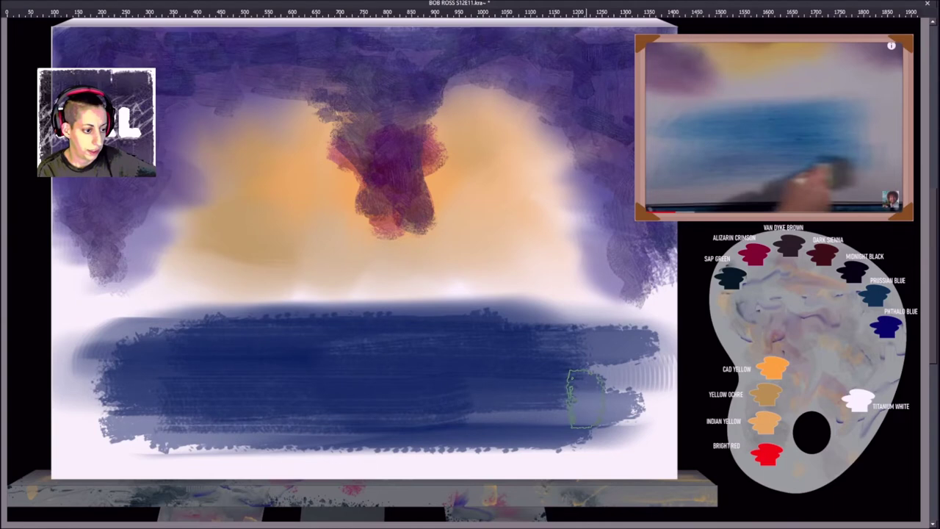
drag(576, 389, 266, 416)
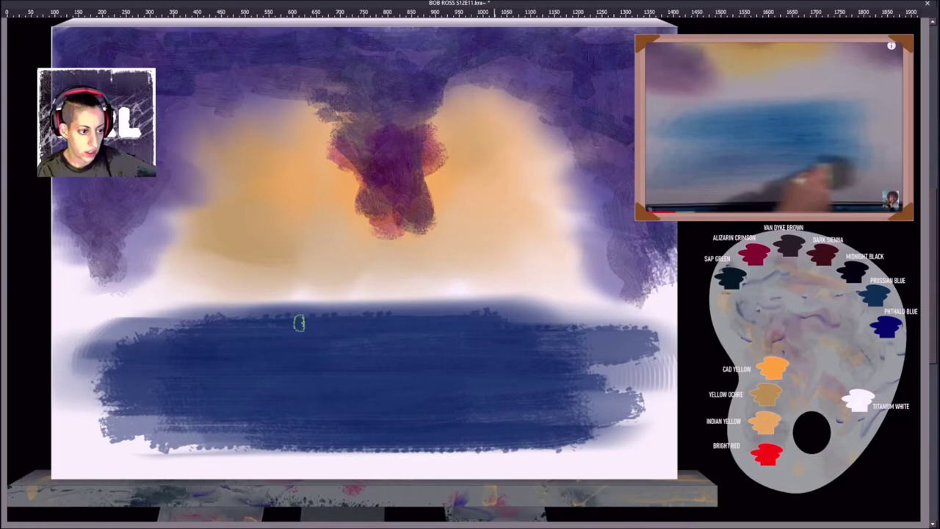
drag(299, 323, 564, 308)
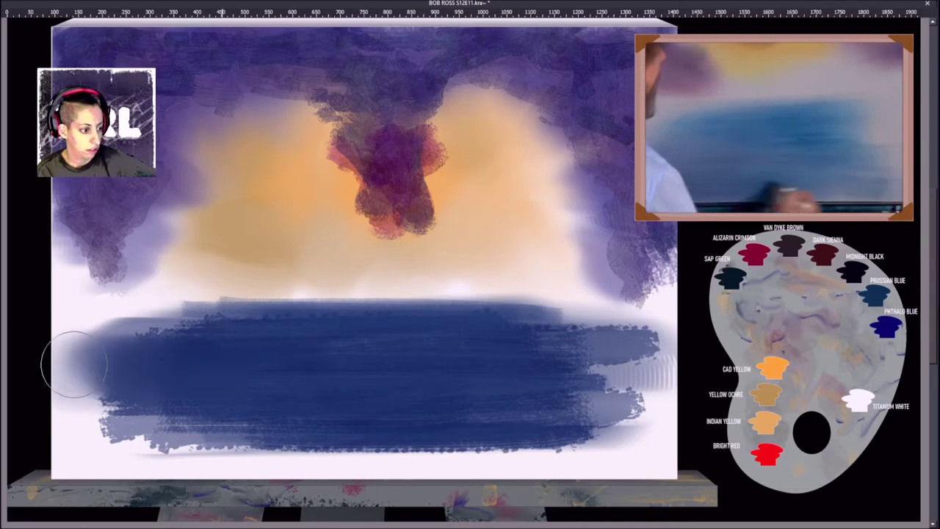
mouse_move(220, 345)
mouse_down()
mouse_move(66, 323)
mouse_move(441, 315)
mouse_move(558, 323)
mouse_up()
mouse_move(51, 433)
mouse_down()
mouse_move(245, 446)
mouse_move(193, 409)
mouse_move(11, 415)
mouse_move(556, 412)
mouse_move(631, 393)
mouse_up()
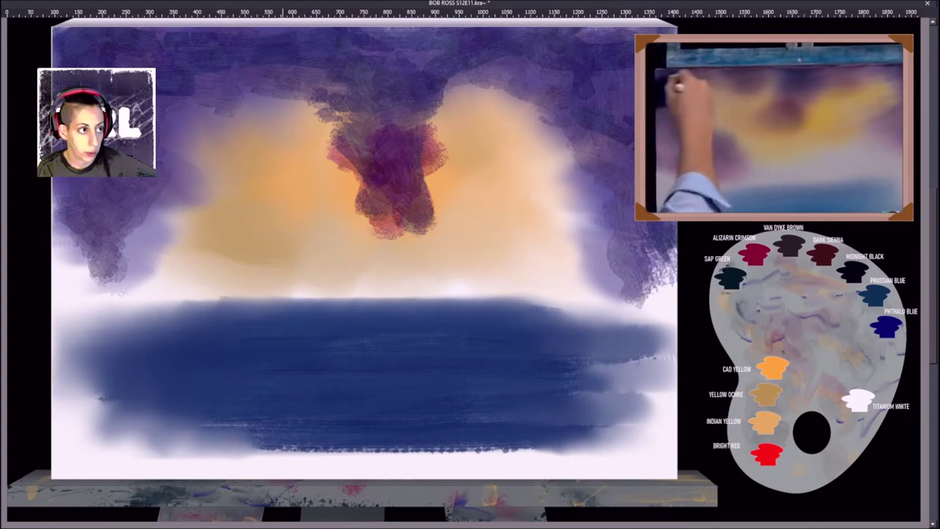
Step: Smudge the crimson blob soft and blur the sky and water with Ctrl+F
drag(390, 163, 392, 166)
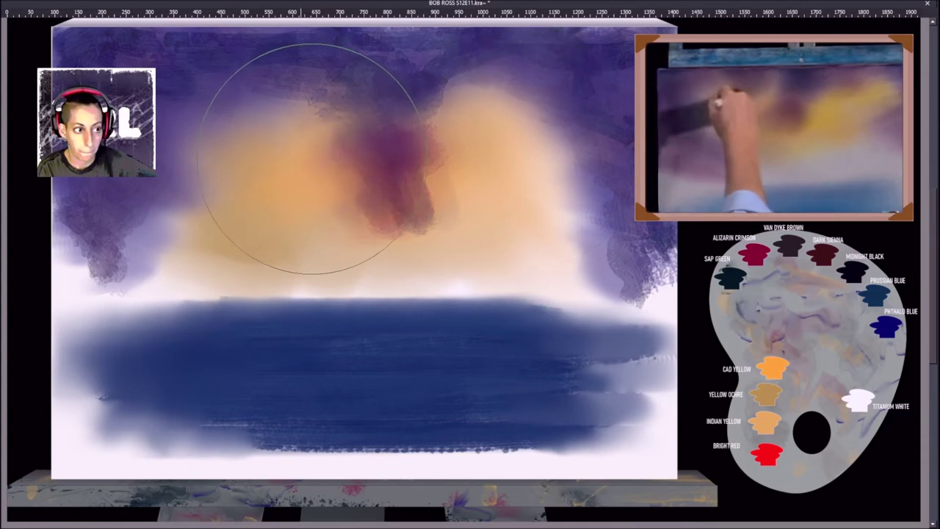
key(ctrl+f)
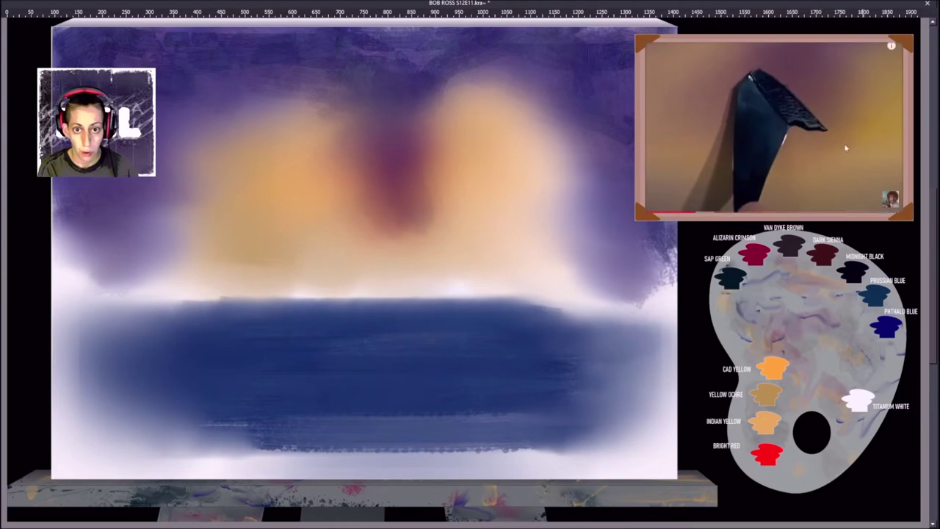
right_click(503, 218)
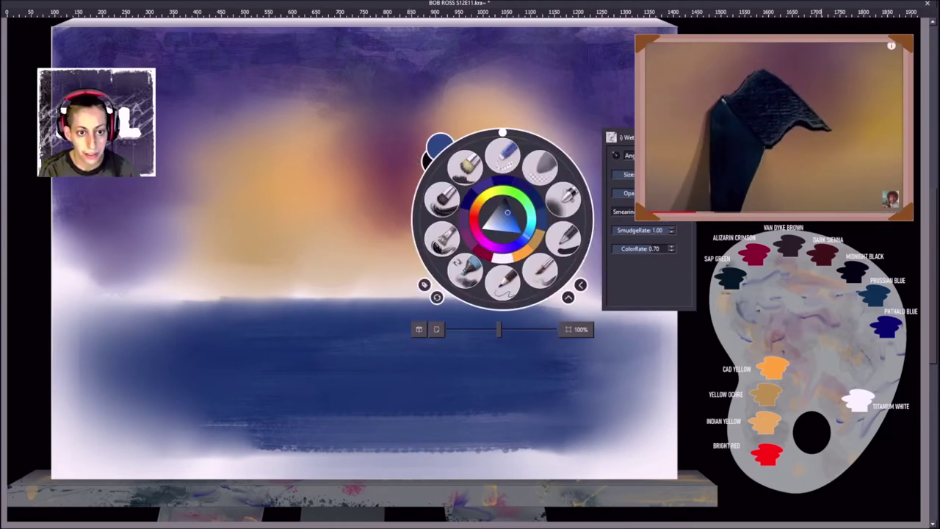
Step: Sketch the dark brown mountain's zigzag outline and right ridge down to the horizon
key(Escape)
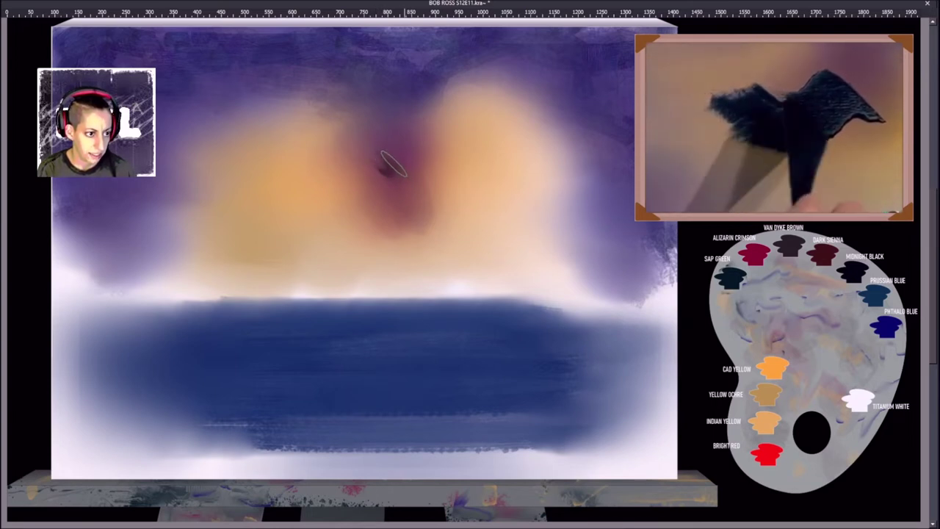
mouse_move(384, 174)
mouse_down()
mouse_move(357, 229)
mouse_move(363, 224)
mouse_up()
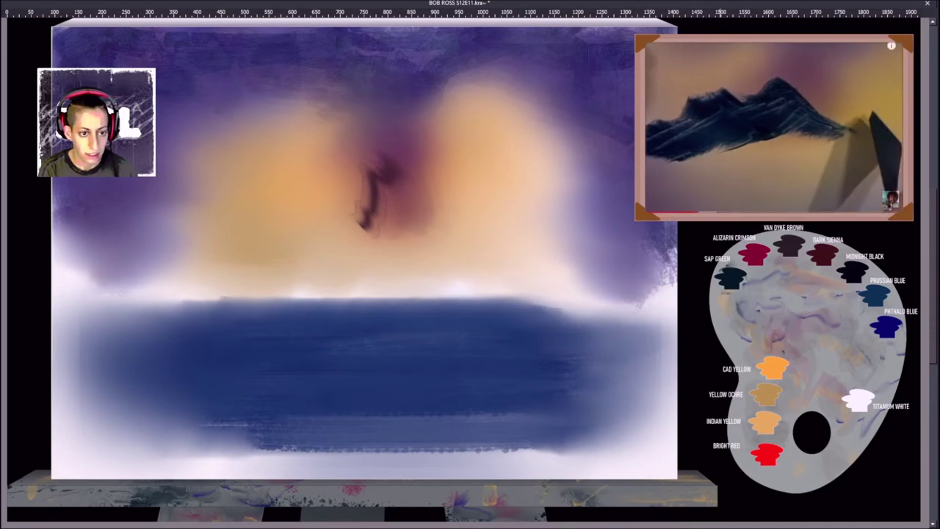
drag(390, 165, 277, 297)
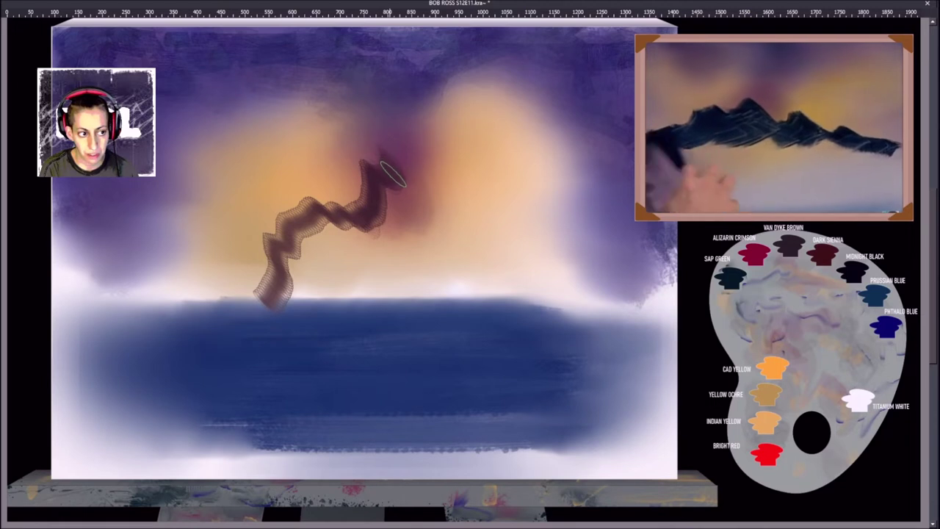
mouse_move(373, 175)
mouse_down()
mouse_move(371, 197)
mouse_move(231, 275)
mouse_up()
drag(360, 158, 582, 259)
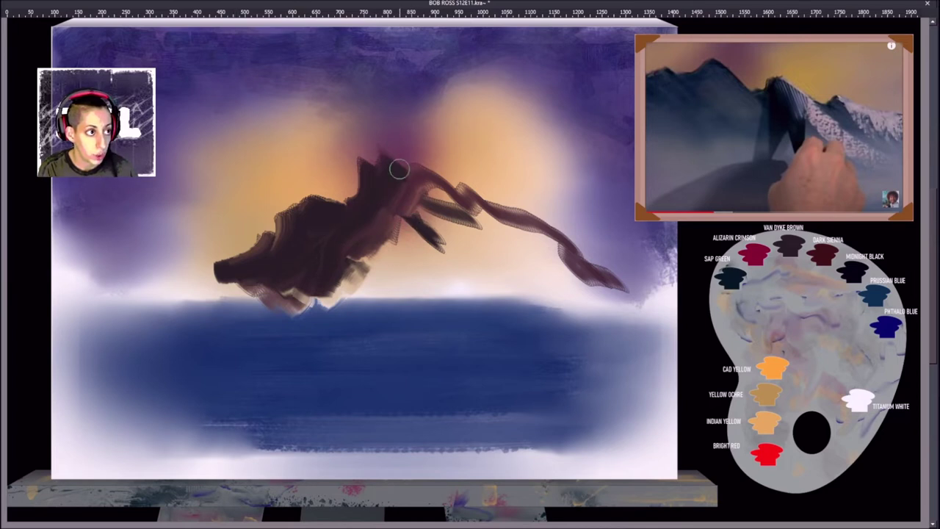
Step: Fill the mountain body solid dark brown, including its right slope and lower left
drag(410, 214, 439, 207)
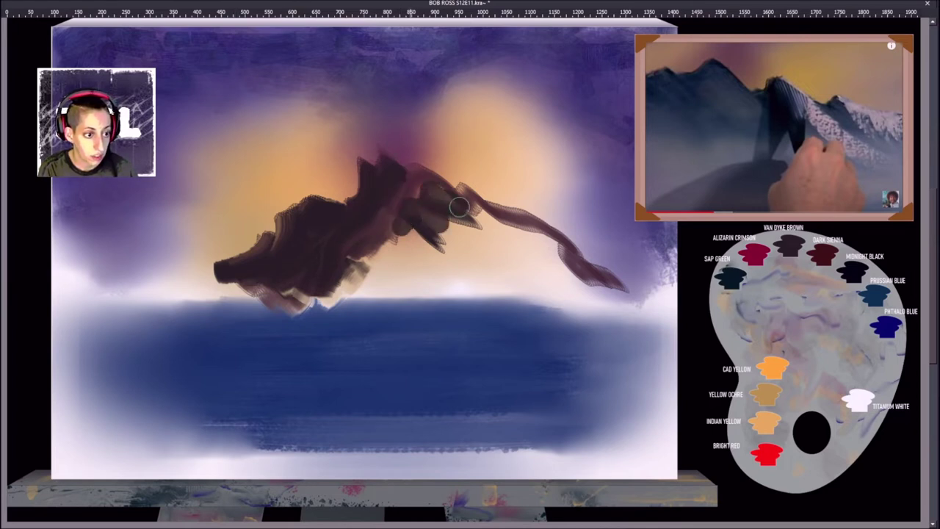
drag(499, 225, 564, 251)
mouse_move(484, 235)
mouse_down()
mouse_move(448, 243)
mouse_move(406, 233)
mouse_up()
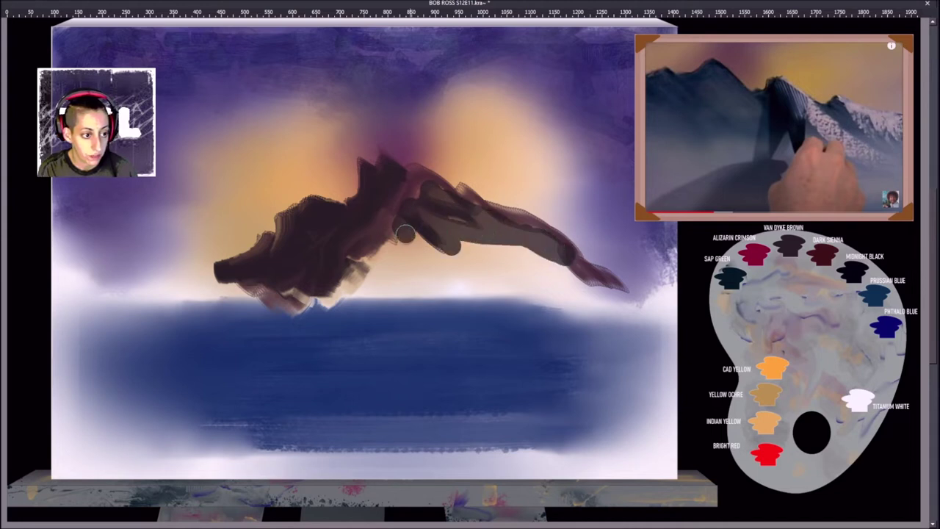
drag(366, 275, 376, 236)
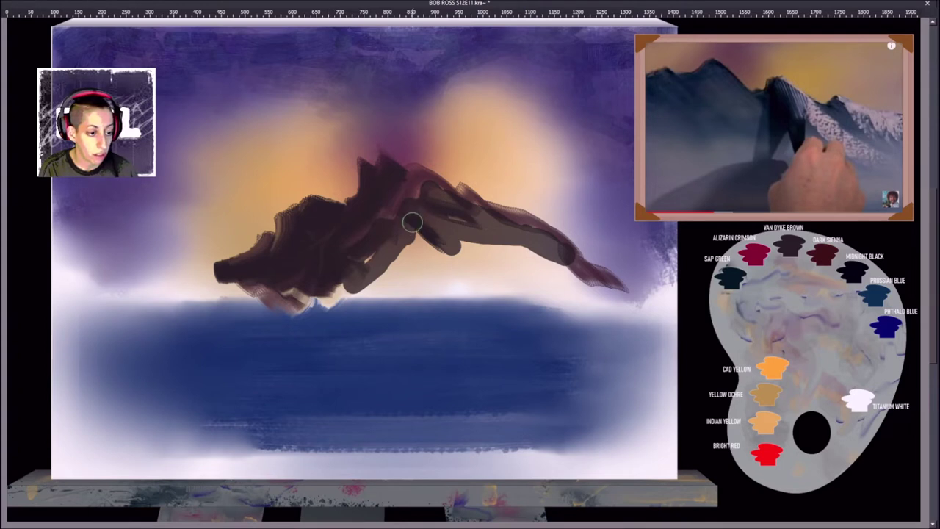
drag(434, 241, 420, 200)
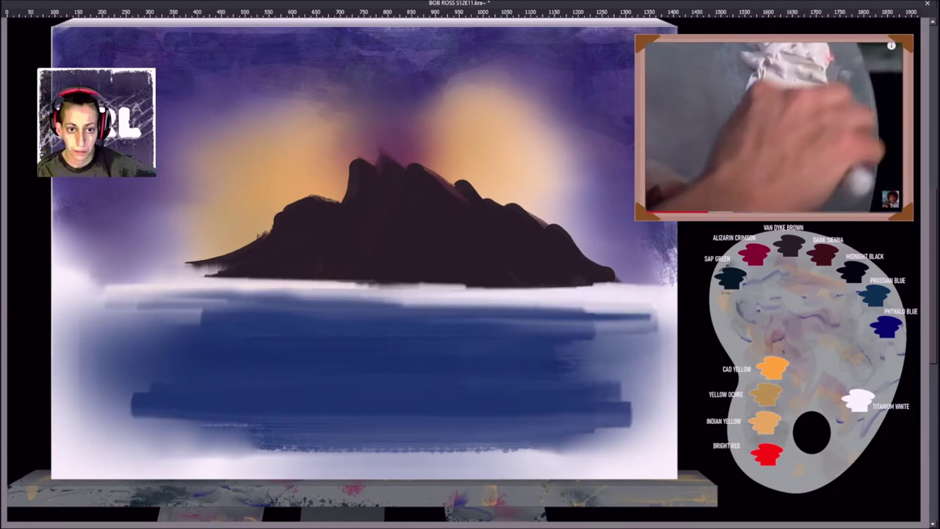
right_click(529, 189)
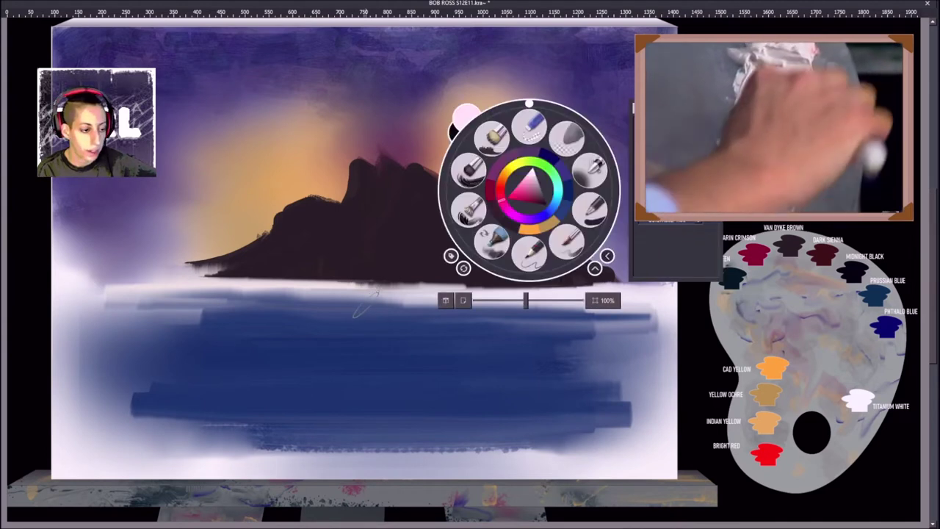
Step: Streak light grey snow highlights down the mountain's peak, left flank, right slope and ridge
click(437, 204)
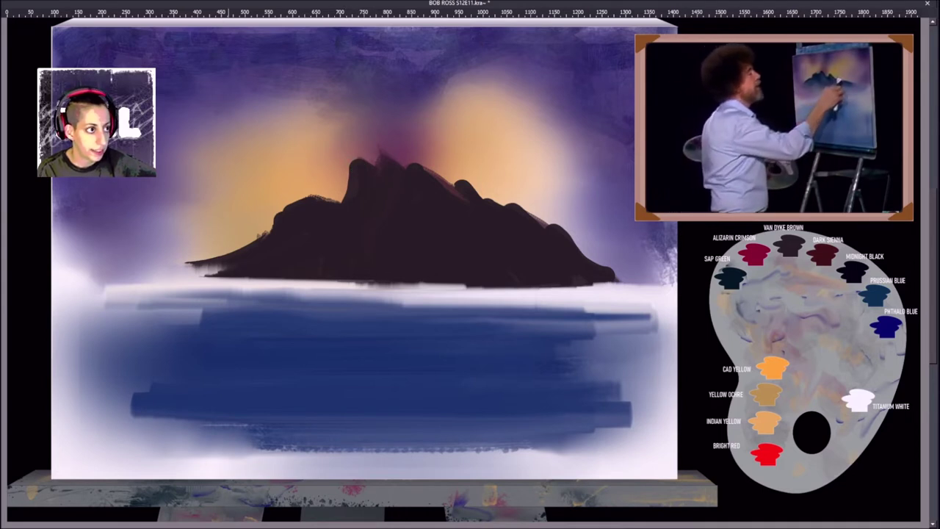
drag(412, 167, 446, 192)
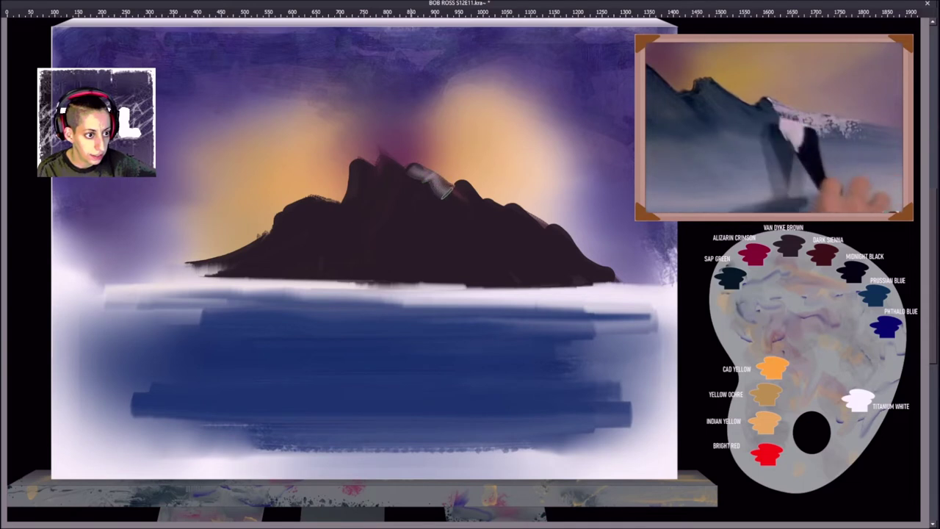
drag(378, 160, 405, 176)
mouse_move(302, 200)
mouse_down()
mouse_move(329, 240)
mouse_move(381, 262)
mouse_up()
drag(375, 191, 422, 229)
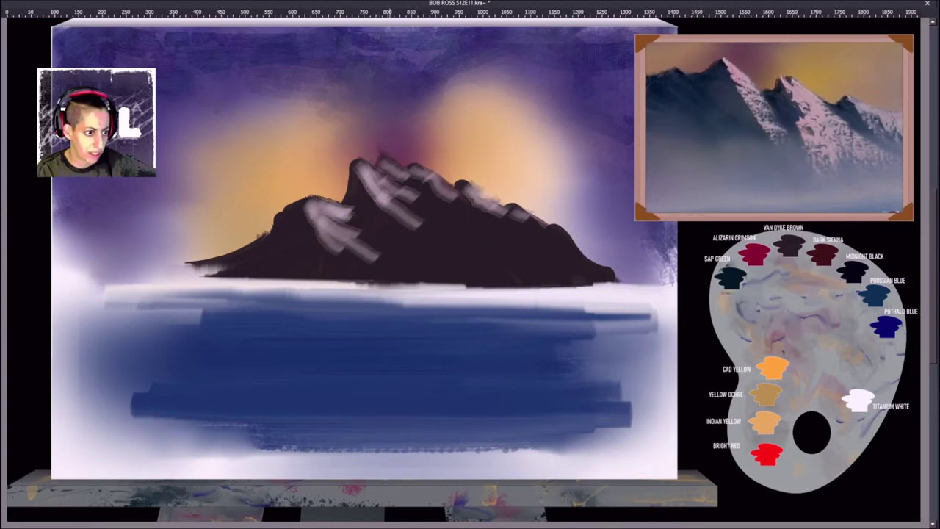
drag(384, 185, 446, 227)
drag(389, 204, 422, 246)
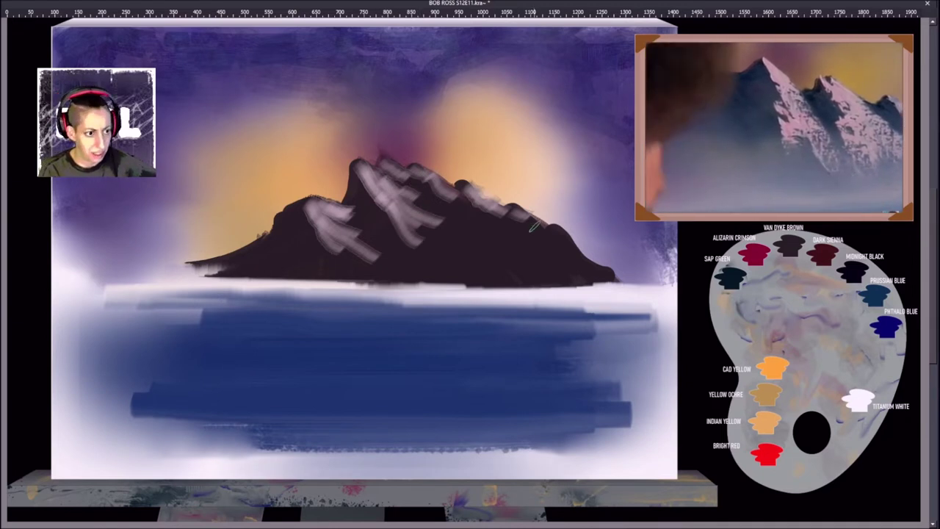
drag(510, 210, 598, 270)
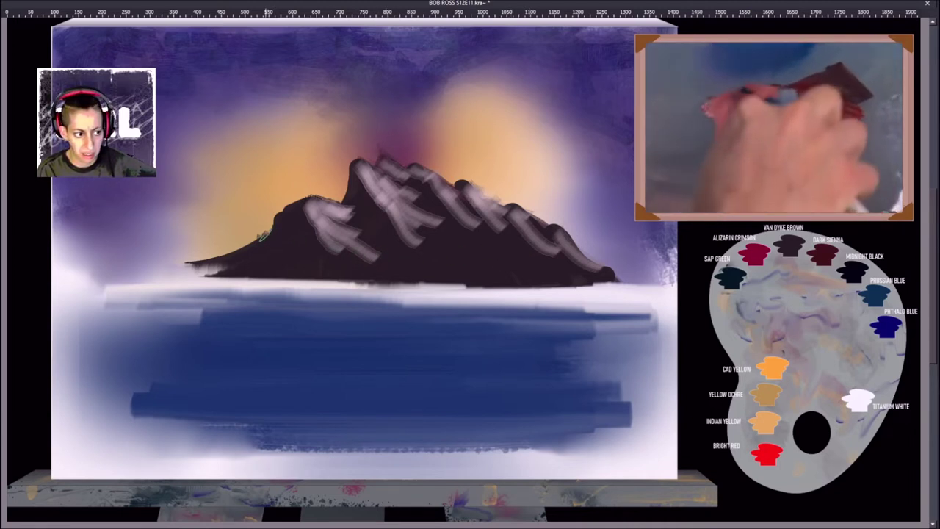
drag(263, 237, 305, 255)
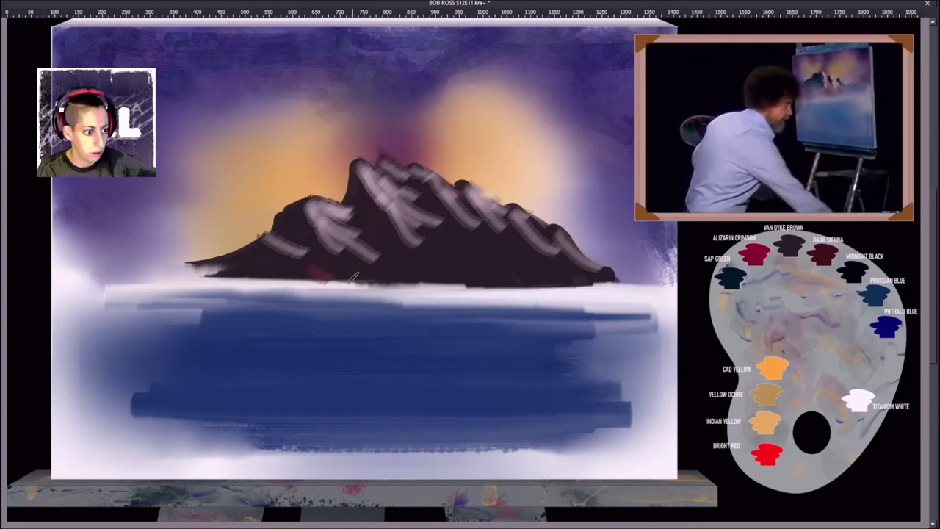
Step: Speckle red along the mountain's base from left to right
drag(374, 264, 403, 274)
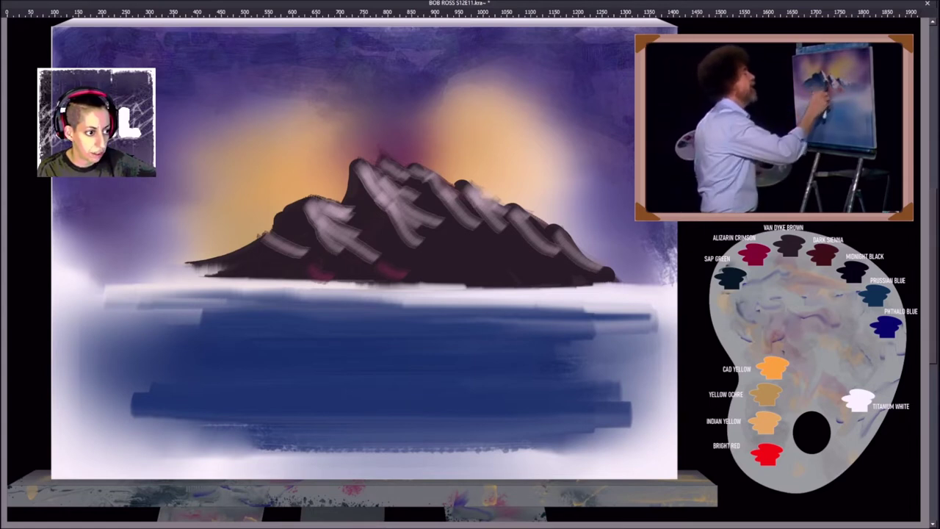
drag(313, 263, 342, 277)
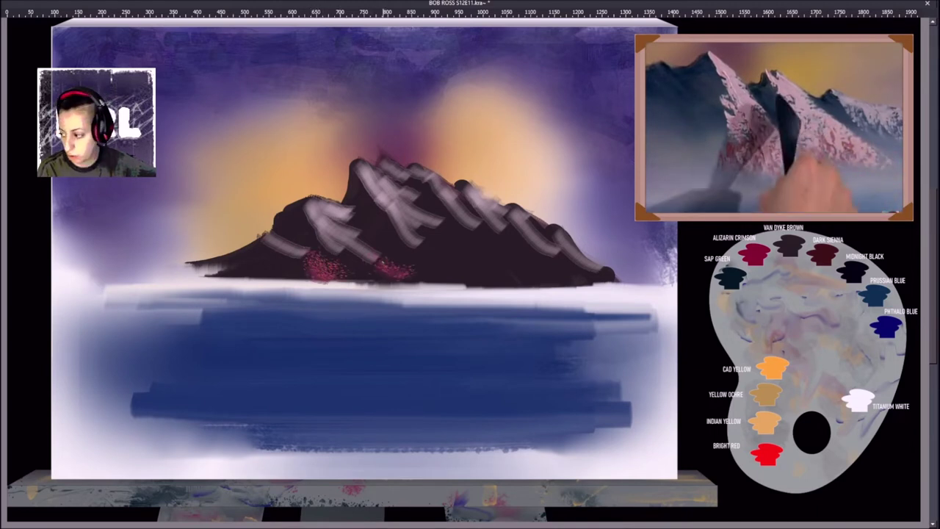
drag(422, 268, 613, 276)
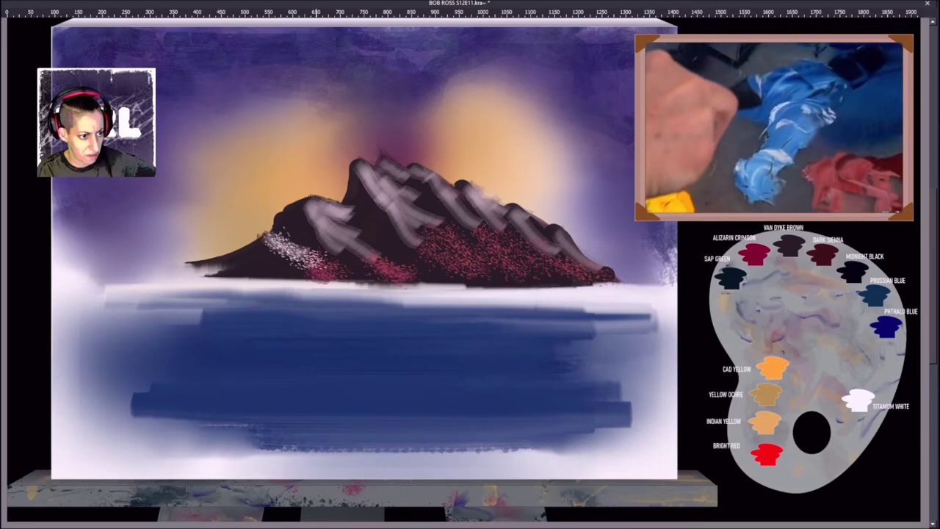
Step: Add white speckled snow highlights to the left face and along the ridge
drag(330, 206, 382, 261)
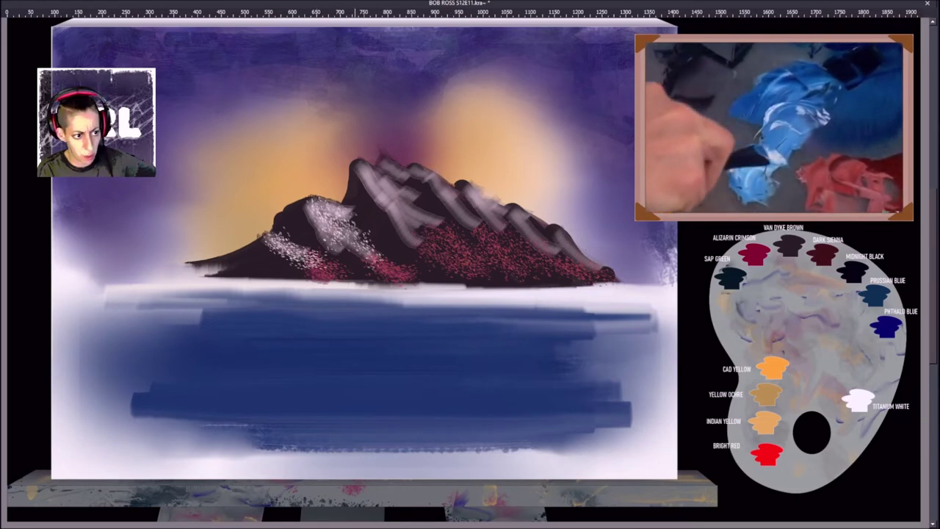
drag(360, 168, 426, 241)
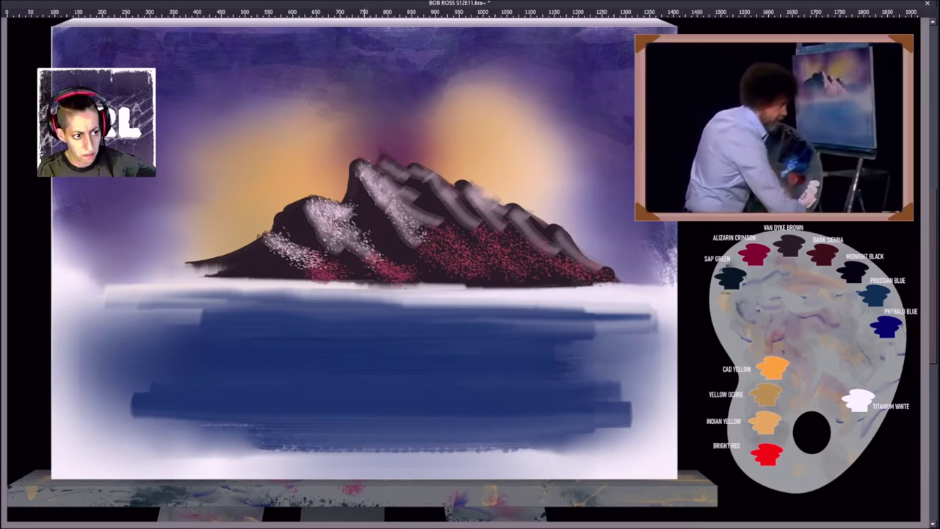
drag(364, 173, 444, 228)
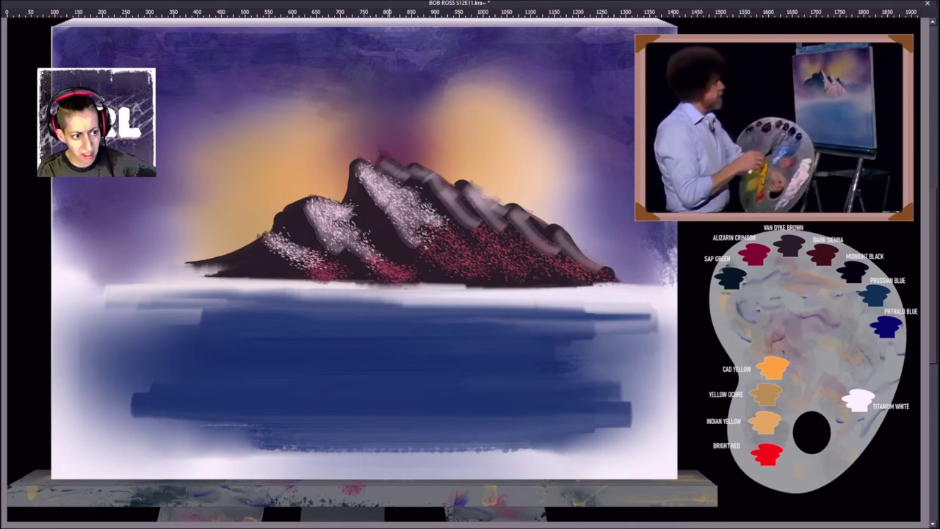
mouse_move(406, 168)
mouse_down()
mouse_move(496, 234)
mouse_move(510, 225)
mouse_move(587, 272)
mouse_up()
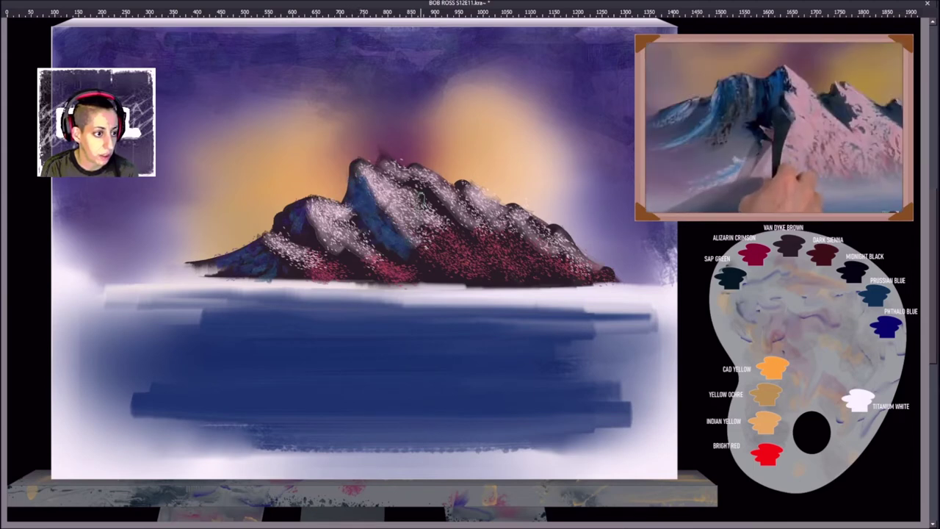
Step: Sweep dark blue shadow strokes down the mountain's right ridge
mouse_move(402, 166)
mouse_down()
mouse_move(472, 237)
mouse_move(401, 163)
mouse_move(419, 189)
mouse_move(473, 233)
mouse_up()
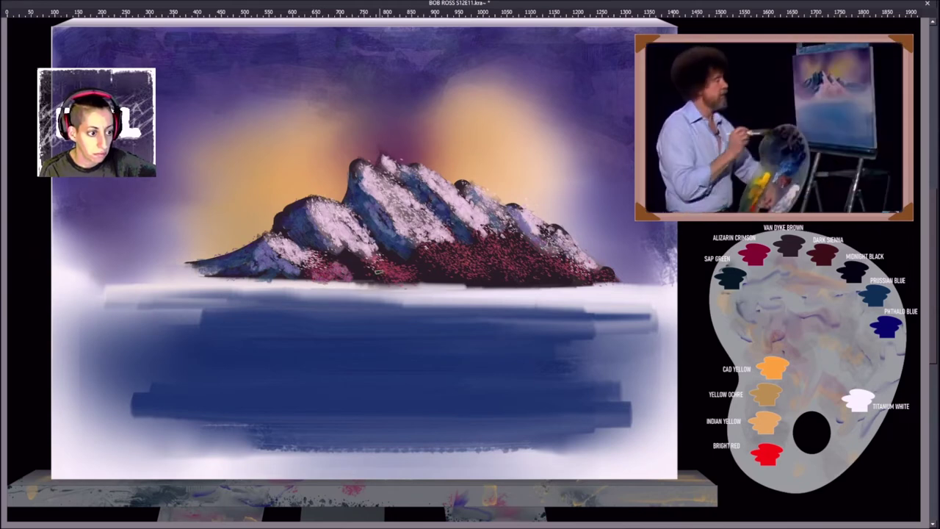
Step: Lighten the lower slopes with light dabs, then dab dark foliage at the mountain's right base
drag(345, 254, 360, 270)
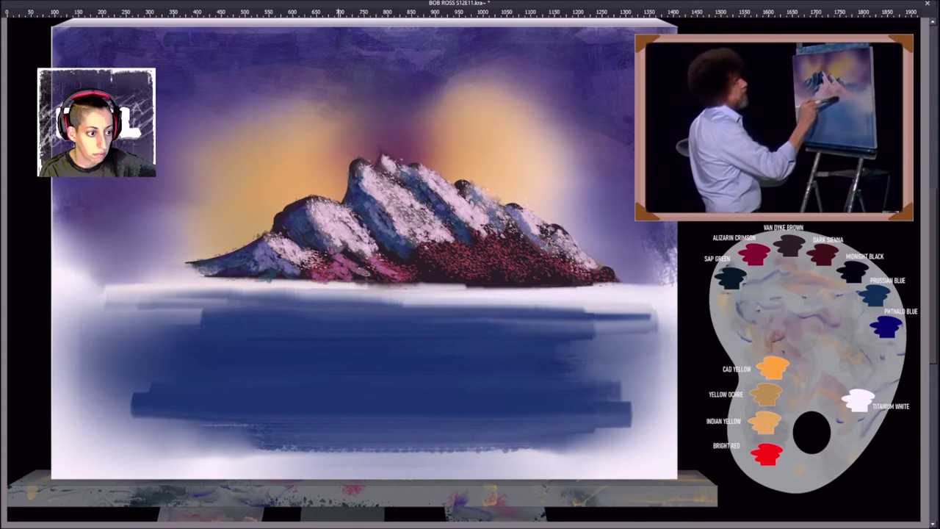
drag(427, 261, 576, 270)
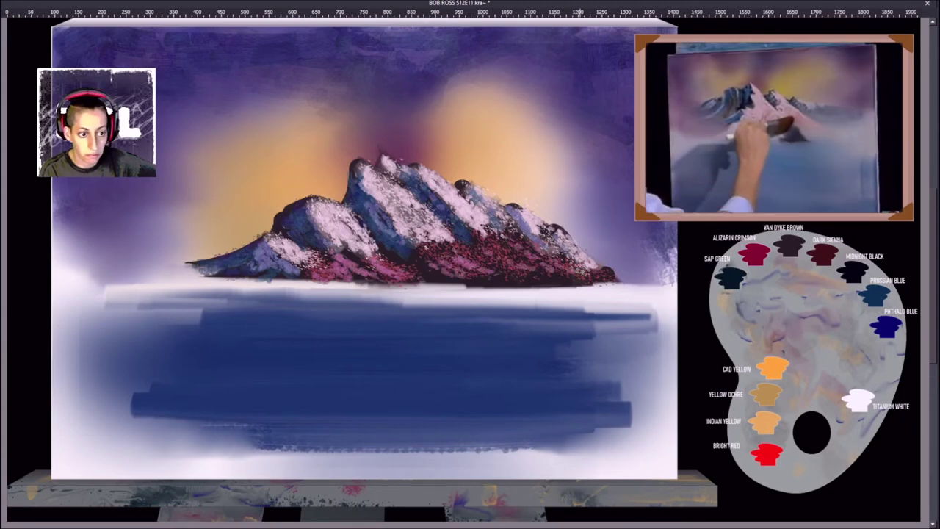
mouse_move(605, 287)
mouse_down()
mouse_move(596, 291)
mouse_move(622, 292)
mouse_move(557, 292)
mouse_up()
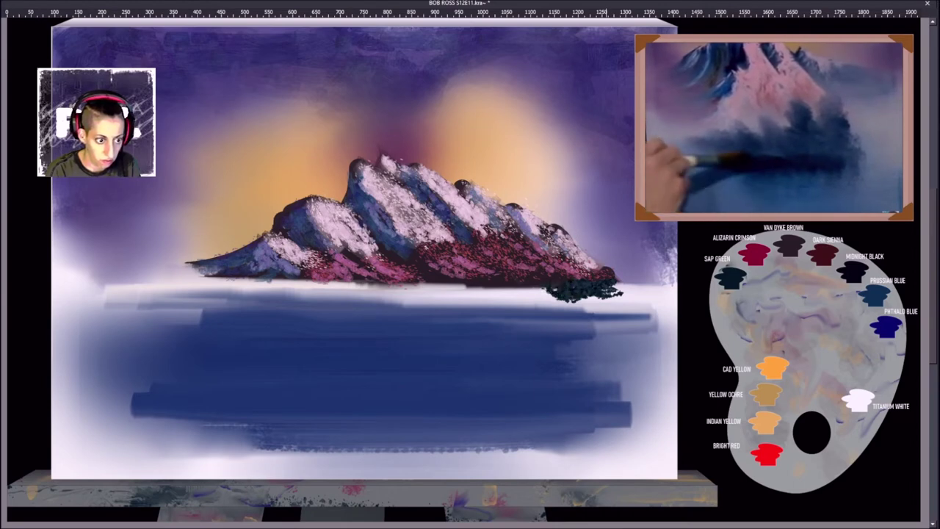
Step: Extend dark foliage into a tree line along the whole shoreline, adding a short water streak
drag(565, 290, 498, 296)
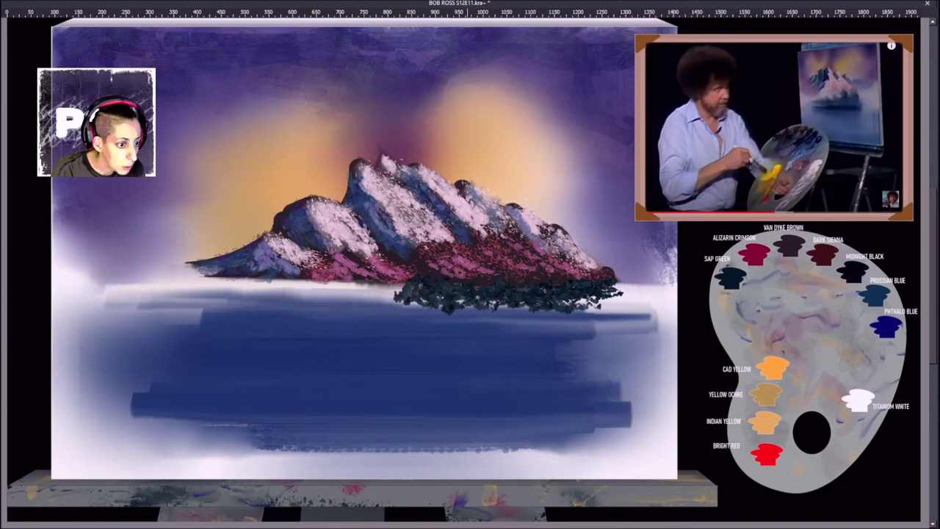
drag(401, 294, 377, 291)
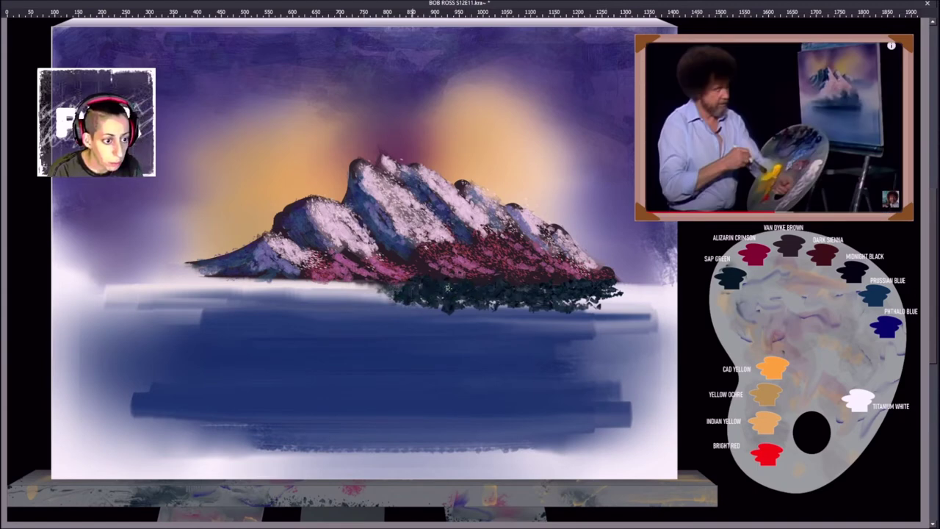
mouse_move(590, 294)
mouse_down()
mouse_move(617, 291)
mouse_move(562, 304)
mouse_up()
drag(176, 277, 433, 297)
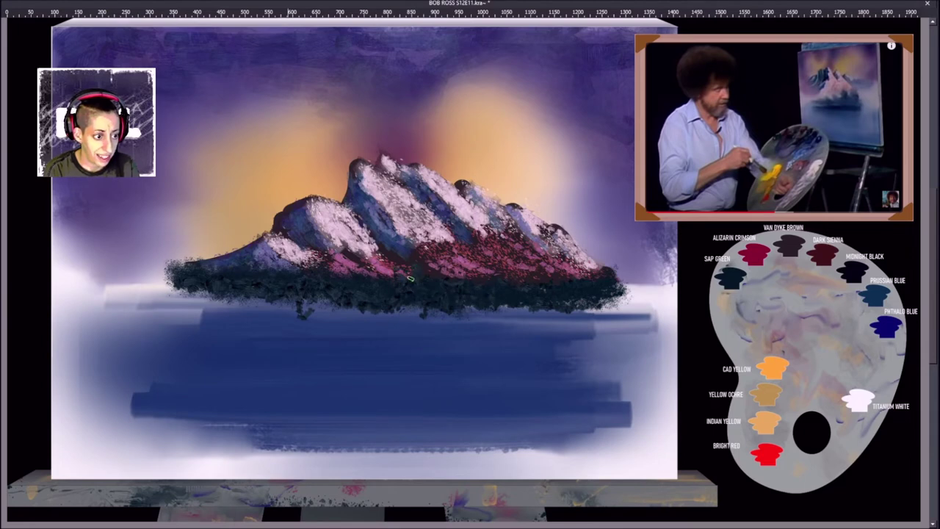
drag(476, 318, 539, 317)
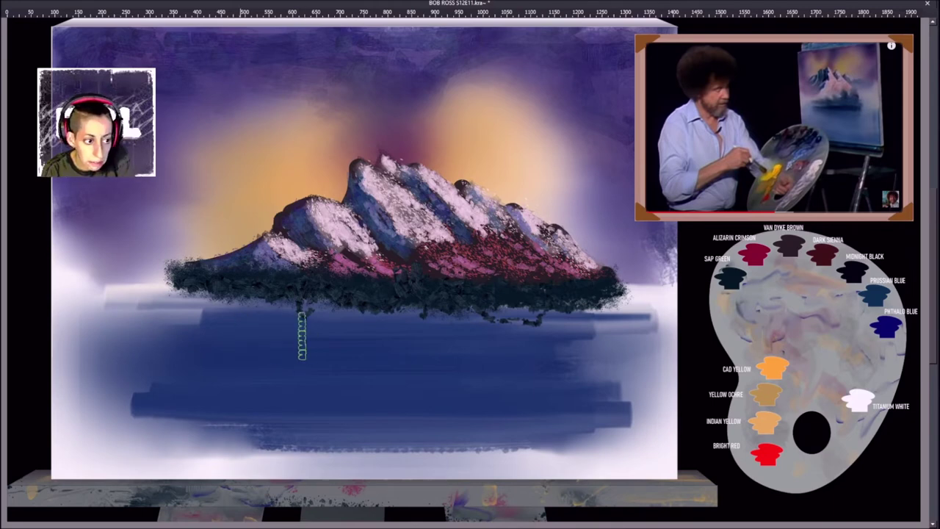
mouse_move(506, 327)
mouse_down()
mouse_move(628, 316)
mouse_move(518, 324)
mouse_up()
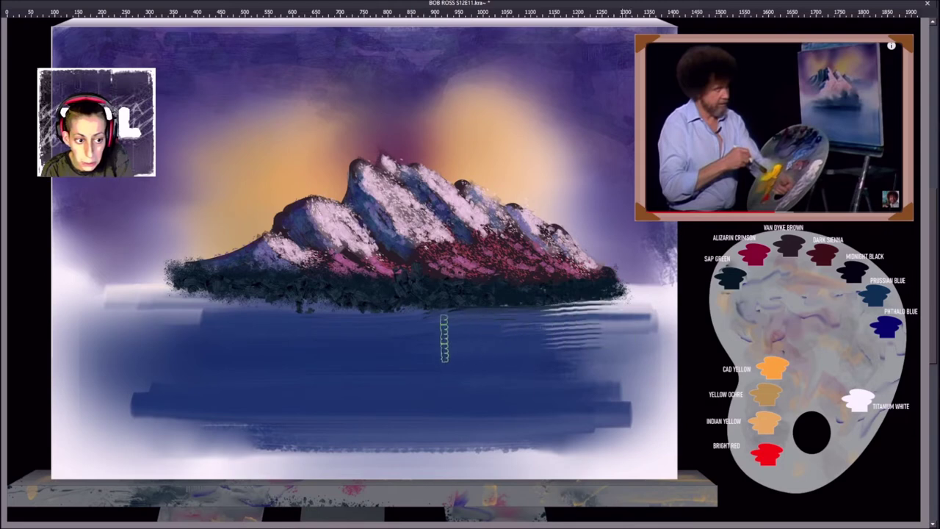
Step: Refine the water streaks and pull short dark vertical reflections down from the tree line
drag(307, 323, 624, 327)
drag(216, 328, 577, 335)
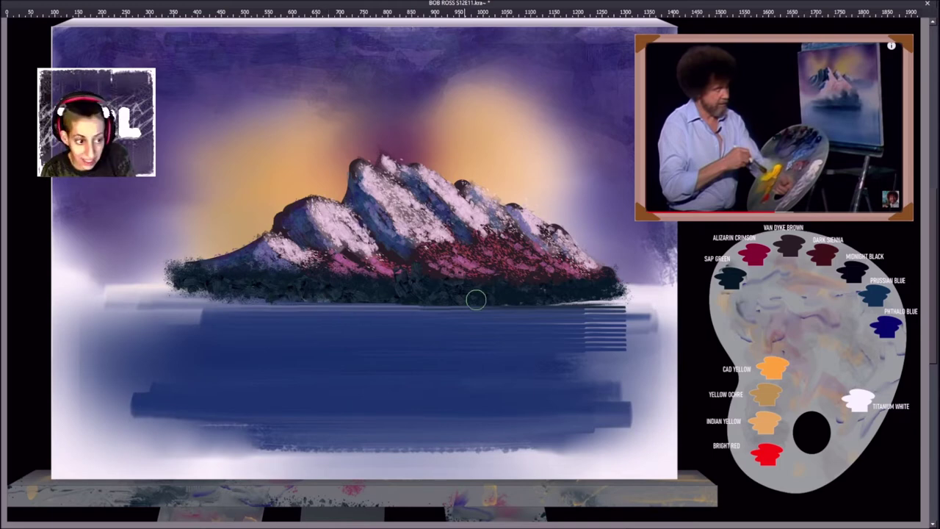
drag(504, 300, 510, 330)
mouse_move(523, 297)
mouse_down()
mouse_move(530, 326)
mouse_move(550, 321)
mouse_move(551, 332)
mouse_up()
drag(484, 303, 485, 323)
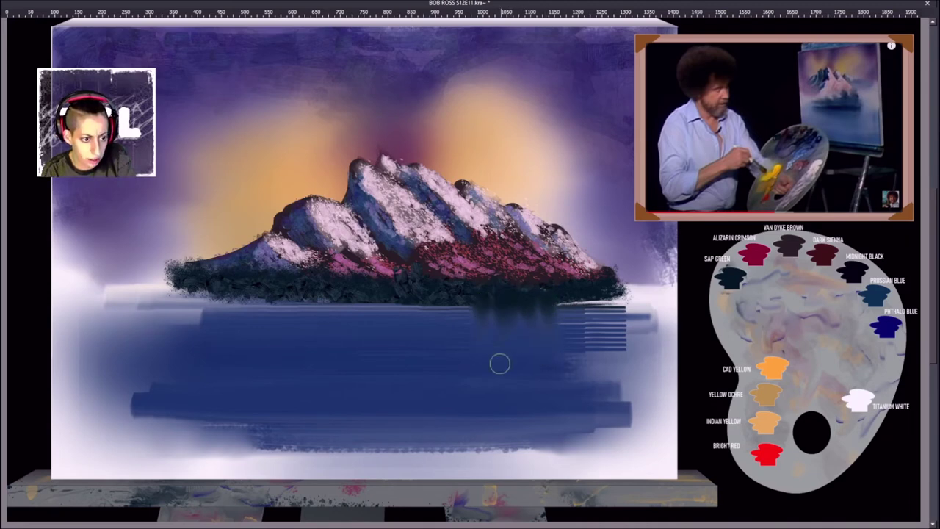
mouse_move(456, 296)
mouse_down()
mouse_move(451, 331)
mouse_move(433, 298)
mouse_move(416, 297)
mouse_move(411, 318)
mouse_move(360, 307)
mouse_up()
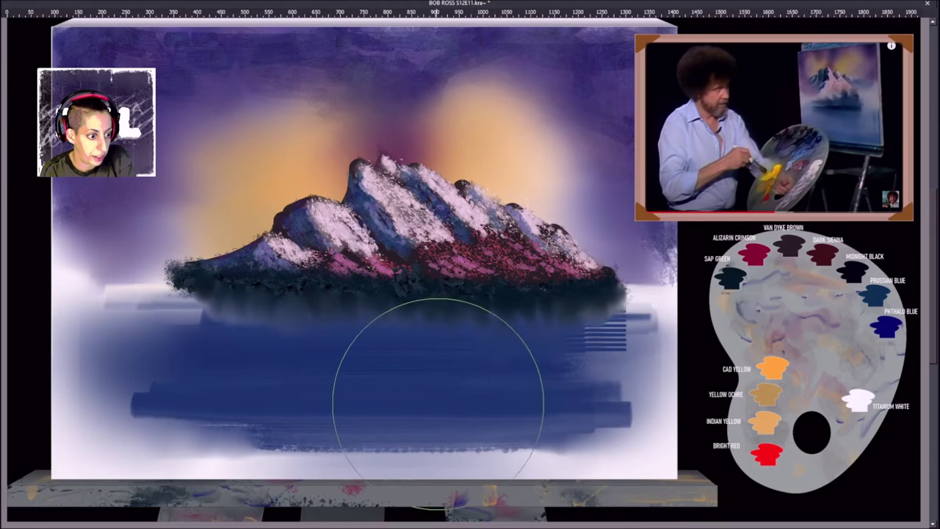
Step: Blend the lake water smooth and dab green foliage on the lower centre slope
mouse_move(428, 396)
mouse_down()
mouse_move(415, 408)
mouse_move(331, 392)
mouse_move(220, 399)
mouse_up()
drag(477, 416, 651, 409)
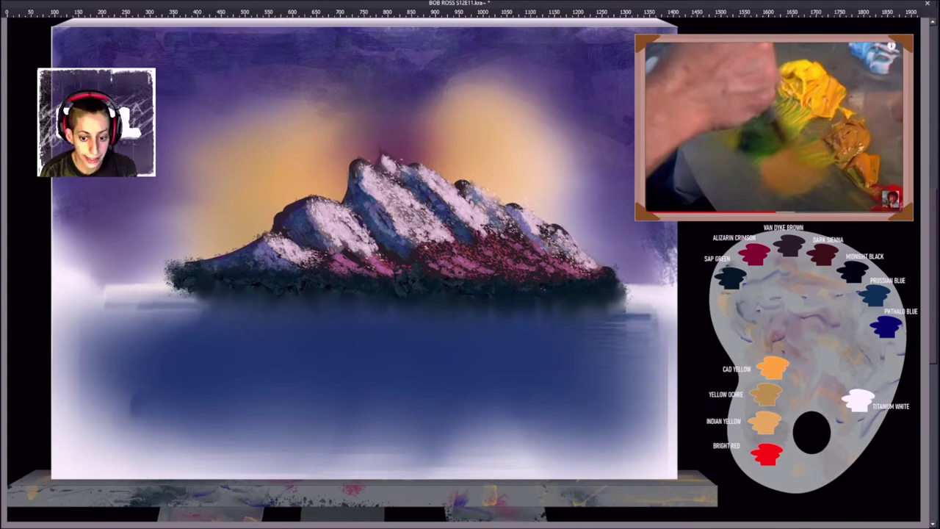
drag(443, 278, 460, 262)
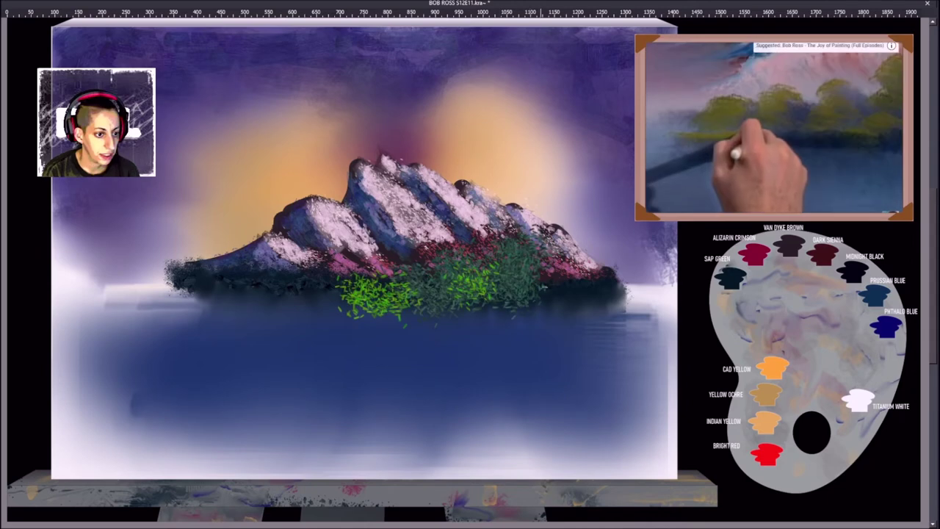
Step: Dab bright green bushes along the mountain base, left, middle and right
mouse_move(540, 270)
mouse_down()
mouse_move(577, 289)
mouse_move(549, 290)
mouse_move(596, 293)
mouse_up()
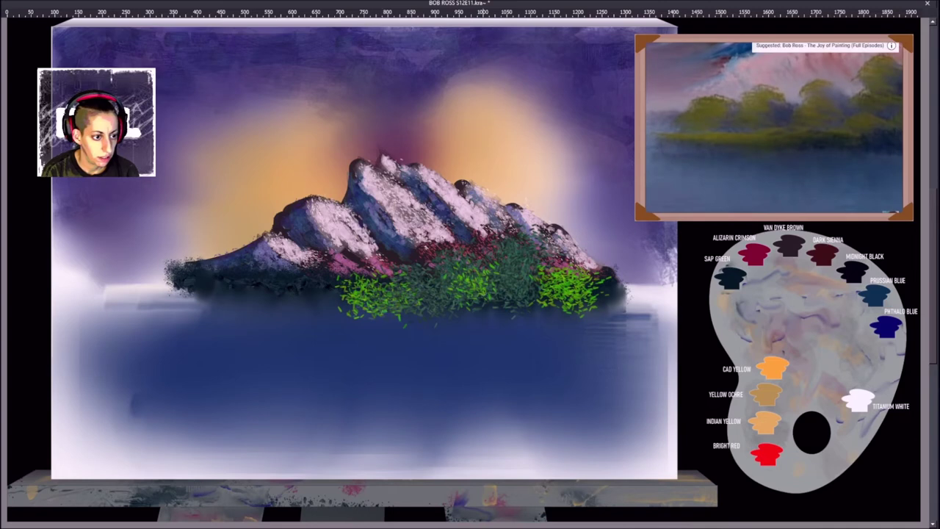
drag(462, 282, 492, 294)
mouse_move(547, 301)
mouse_down()
mouse_move(564, 307)
mouse_move(602, 290)
mouse_up()
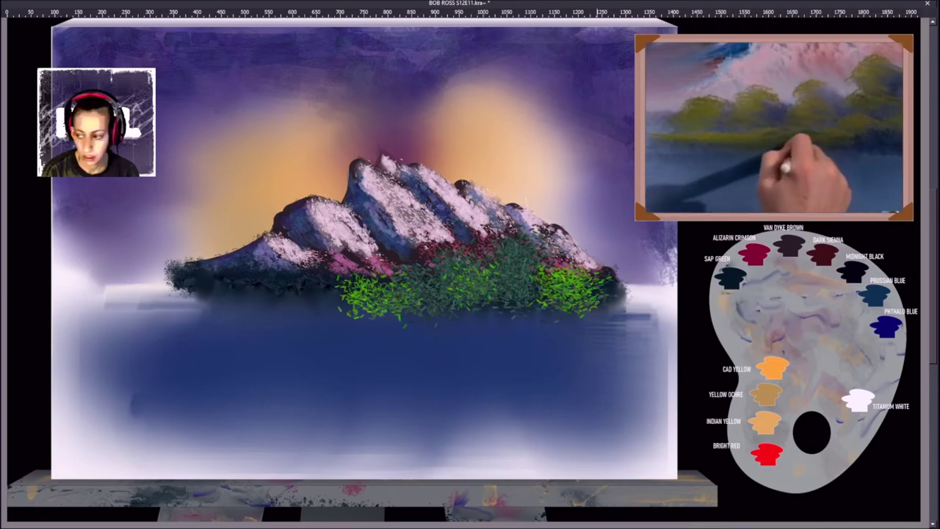
drag(249, 320, 353, 283)
Step: Darken the bush edges with deeper green and start a dark evergreen trunk upper right
drag(400, 341, 488, 323)
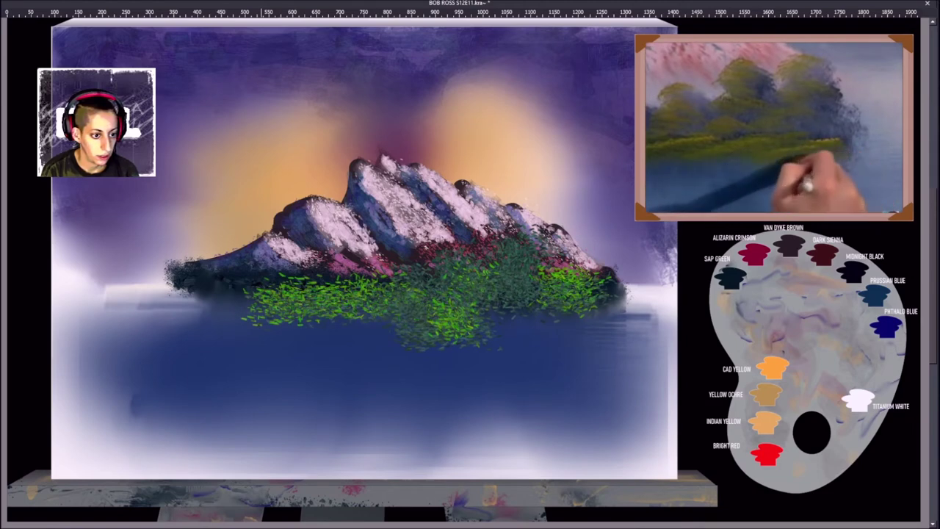
drag(615, 302, 657, 293)
drag(352, 321, 295, 330)
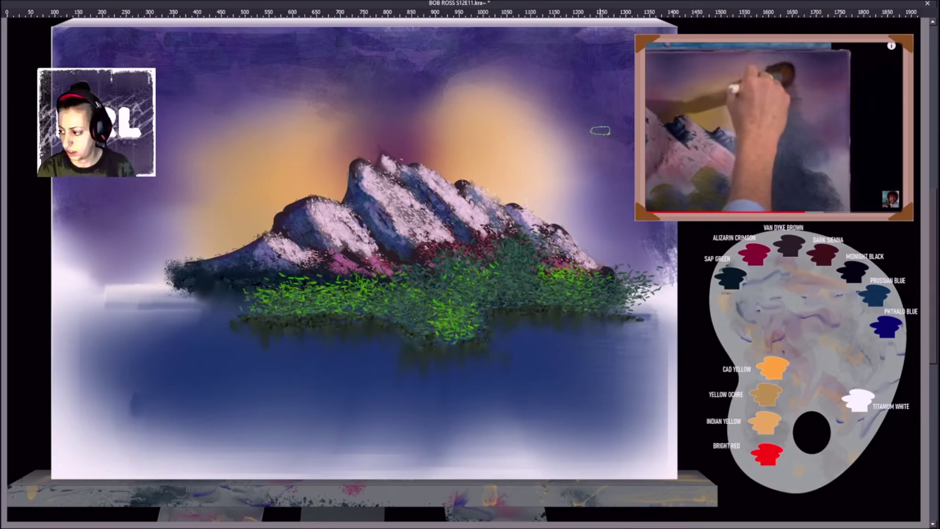
mouse_move(602, 132)
mouse_down()
mouse_move(614, 158)
mouse_move(597, 153)
mouse_move(606, 168)
mouse_move(614, 161)
mouse_move(597, 175)
mouse_move(617, 193)
mouse_up()
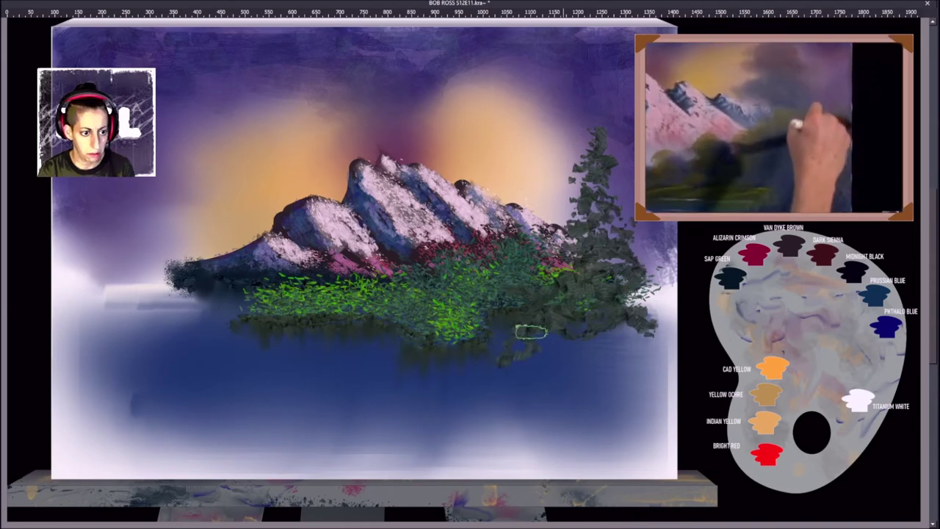
Step: Paint the dark right-hand pine with its reflection, plus a light waterline under the island
mouse_move(530, 332)
mouse_down()
mouse_move(507, 372)
mouse_move(532, 405)
mouse_move(513, 415)
mouse_move(531, 428)
mouse_move(548, 384)
mouse_move(536, 393)
mouse_move(519, 378)
mouse_move(518, 391)
mouse_move(556, 423)
mouse_move(521, 373)
mouse_move(529, 332)
mouse_up()
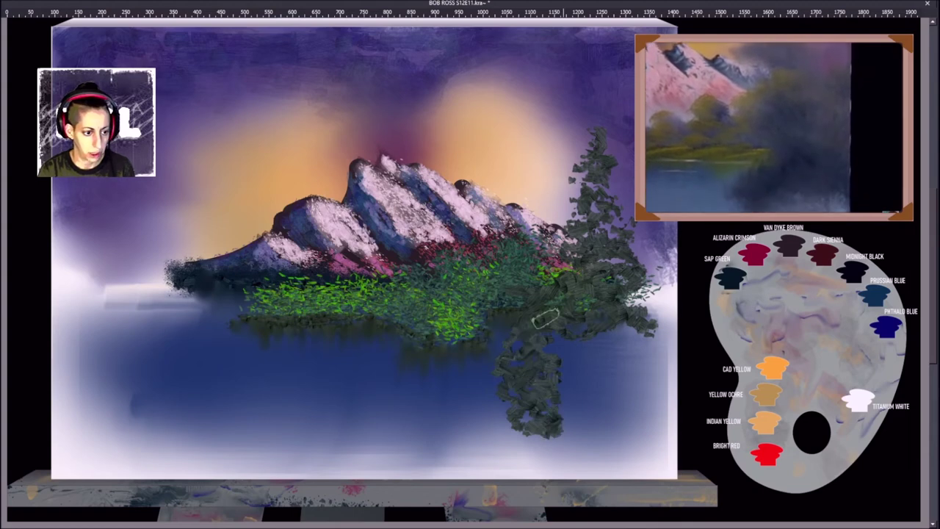
drag(591, 312, 619, 254)
mouse_move(604, 198)
mouse_down()
mouse_move(619, 266)
mouse_move(604, 347)
mouse_move(608, 397)
mouse_move(602, 390)
mouse_move(594, 419)
mouse_move(591, 374)
mouse_move(607, 417)
mouse_move(566, 445)
mouse_move(617, 452)
mouse_move(573, 400)
mouse_up()
mouse_move(575, 321)
mouse_down()
mouse_move(592, 352)
mouse_move(576, 352)
mouse_move(558, 371)
mouse_move(598, 344)
mouse_move(632, 356)
mouse_up()
mouse_move(608, 397)
mouse_down()
mouse_move(632, 426)
mouse_move(635, 351)
mouse_move(639, 469)
mouse_move(514, 466)
mouse_up()
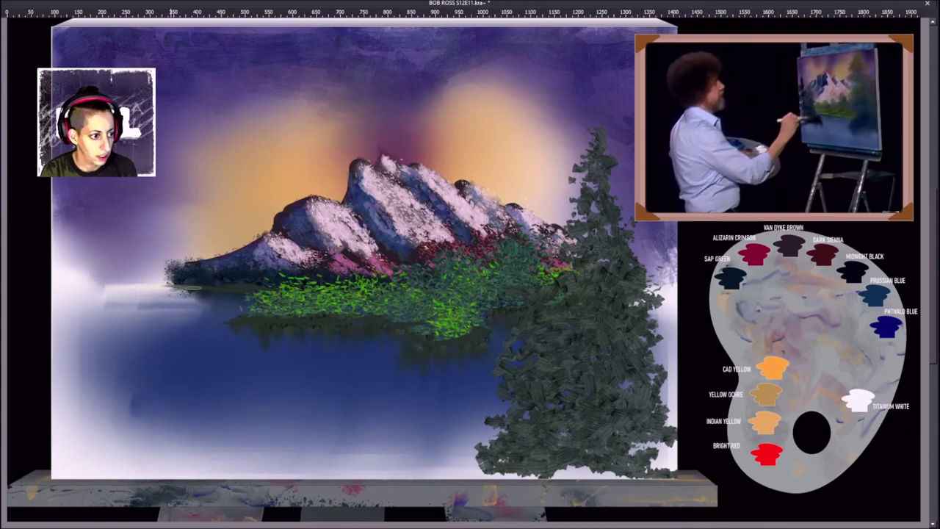
mouse_move(238, 319)
mouse_down()
mouse_move(367, 316)
mouse_move(376, 328)
mouse_move(436, 340)
mouse_up()
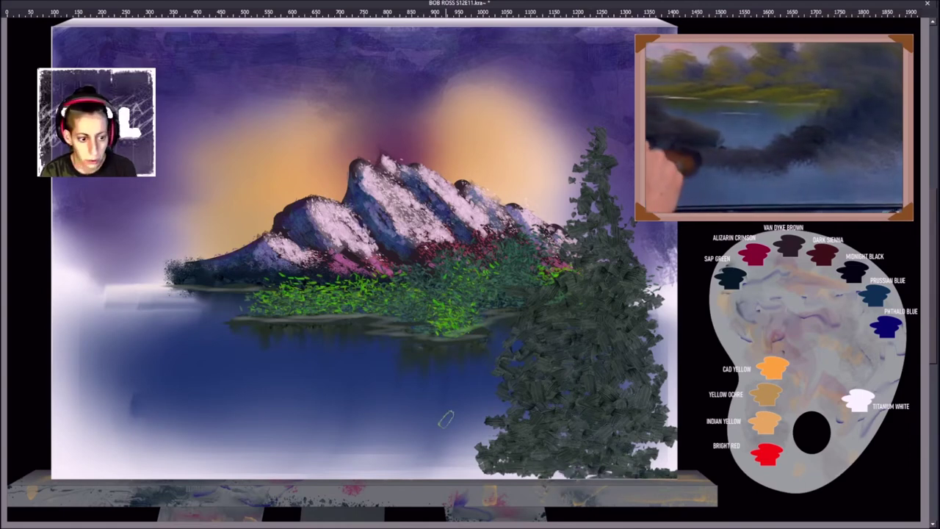
mouse_move(534, 364)
mouse_down()
mouse_move(509, 429)
mouse_move(454, 430)
mouse_move(371, 459)
mouse_move(488, 446)
mouse_move(518, 427)
mouse_move(470, 442)
mouse_move(557, 325)
mouse_move(452, 444)
mouse_move(513, 397)
mouse_move(449, 426)
mouse_move(332, 427)
mouse_move(257, 462)
mouse_move(191, 464)
mouse_up()
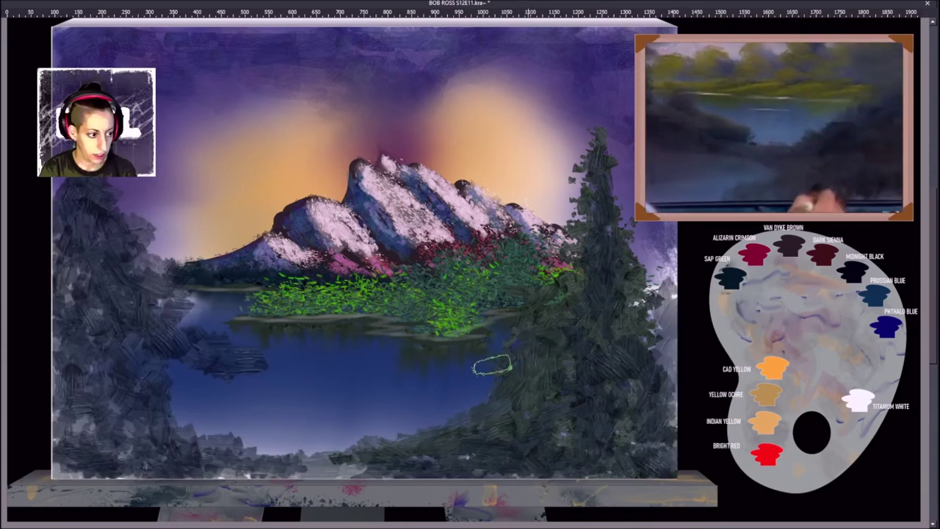
Step: Brush dark tree reflections into the lake below the trees
mouse_move(492, 365)
mouse_down()
mouse_move(389, 388)
mouse_move(483, 373)
mouse_move(509, 358)
mouse_move(504, 377)
mouse_move(482, 383)
mouse_move(505, 392)
mouse_move(596, 385)
mouse_move(560, 371)
mouse_move(478, 365)
mouse_move(524, 362)
mouse_move(497, 378)
mouse_up()
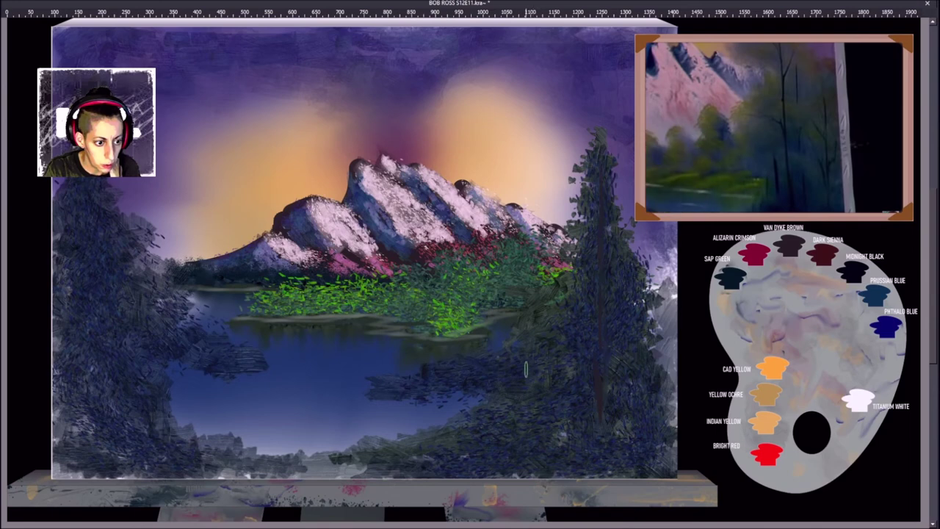
Step: Add thin trunks in the right tree and yellow-green highlights on the left tree
drag(598, 261, 598, 290)
mouse_move(598, 334)
mouse_down()
mouse_move(598, 363)
mouse_move(554, 379)
mouse_move(533, 441)
mouse_up()
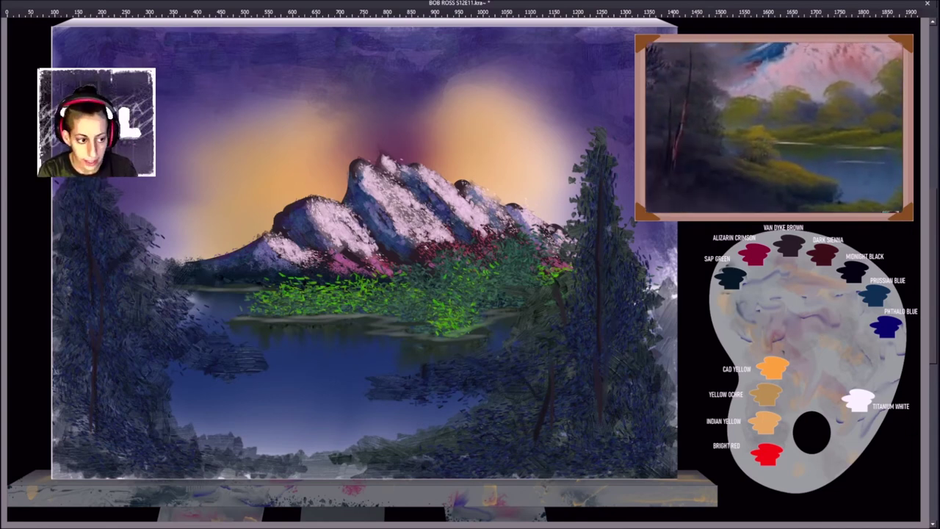
mouse_move(81, 214)
mouse_down()
mouse_move(149, 249)
mouse_move(63, 231)
mouse_move(128, 285)
mouse_up()
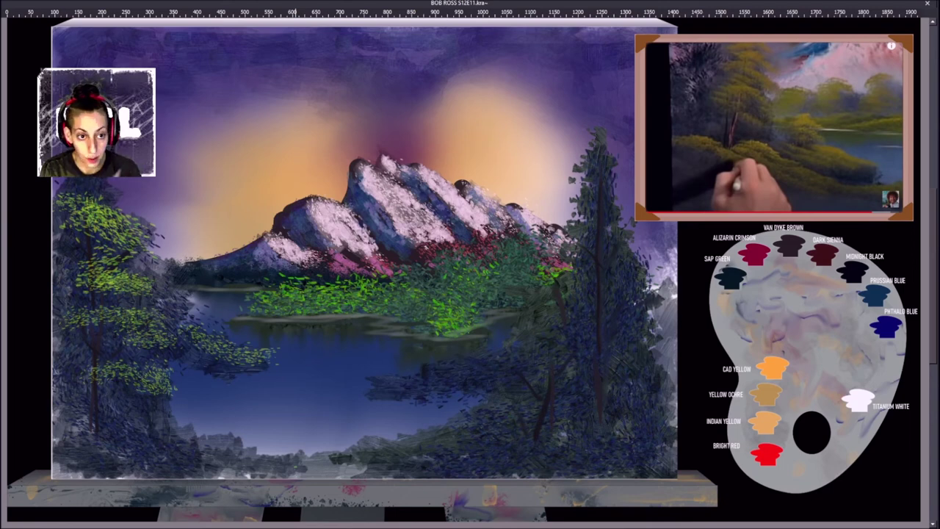
drag(176, 287, 216, 285)
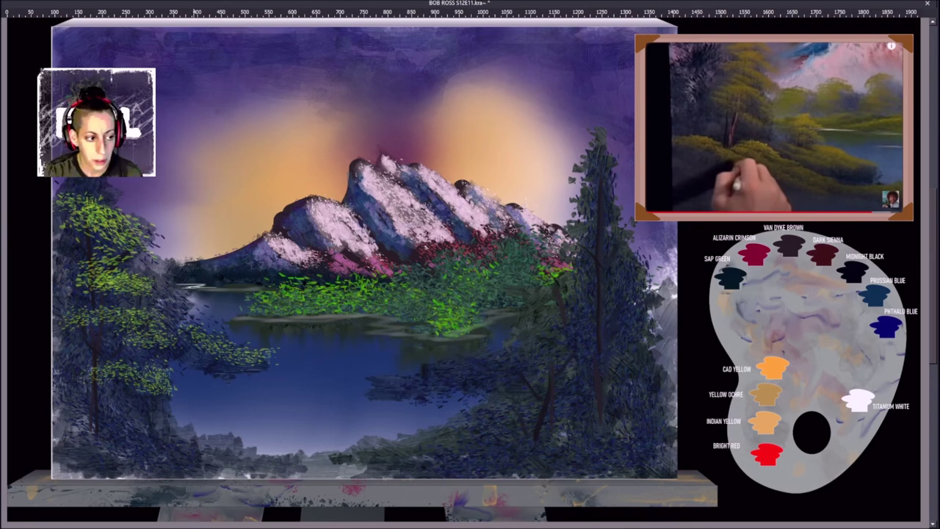
Step: Stroke light shorelines along the far edge and island, plus water streaks across the lake
drag(223, 285, 270, 285)
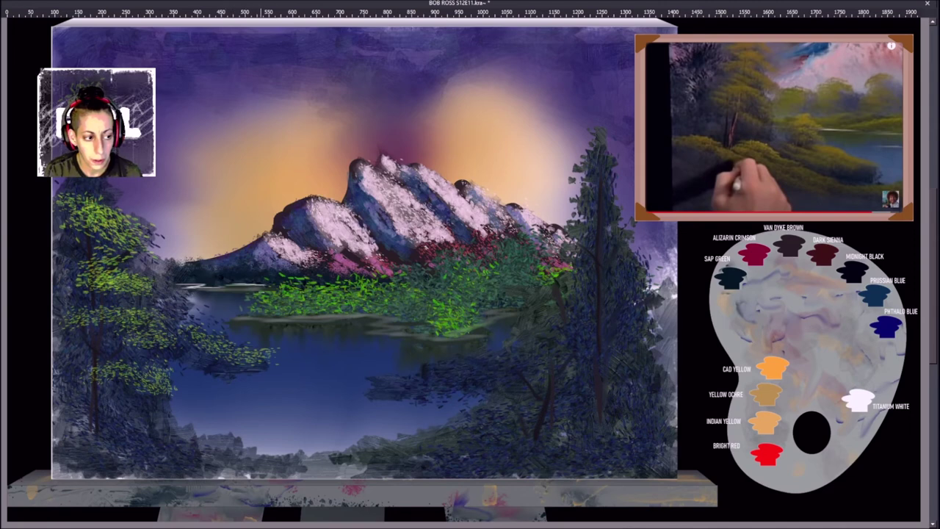
drag(234, 315, 495, 320)
mouse_move(242, 385)
mouse_down()
mouse_move(323, 389)
mouse_move(412, 357)
mouse_up()
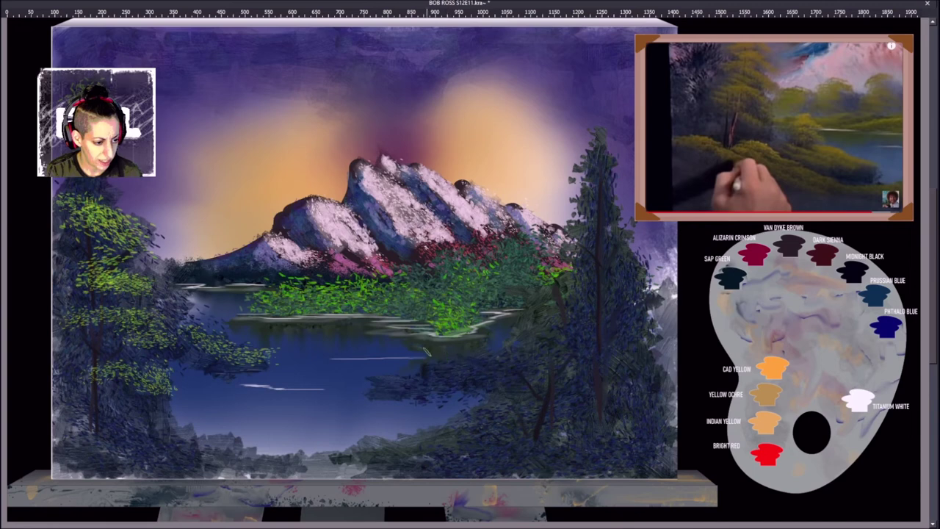
drag(259, 386, 232, 386)
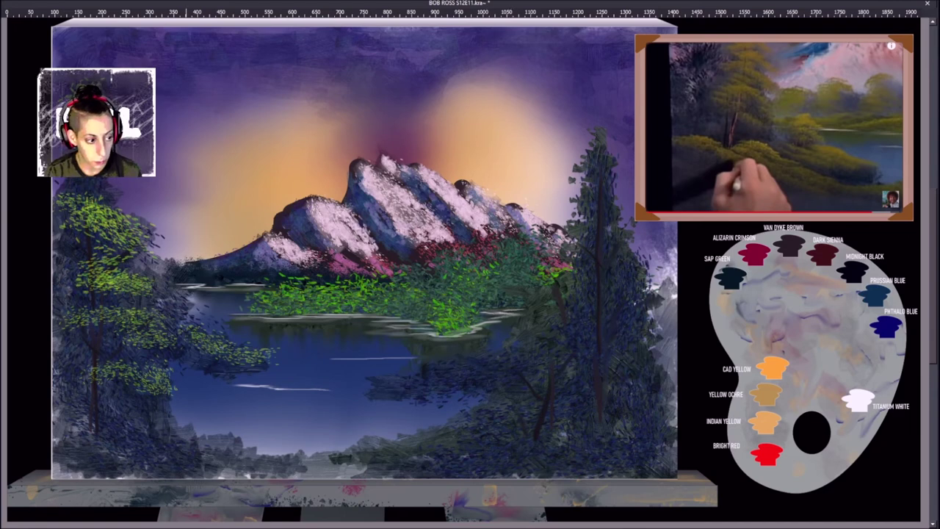
Step: Highlight the dark right-shore bush and the top of the right-hand pine
drag(415, 380, 477, 370)
drag(389, 381, 514, 364)
mouse_move(443, 362)
mouse_down()
mouse_move(475, 360)
mouse_move(396, 378)
mouse_up()
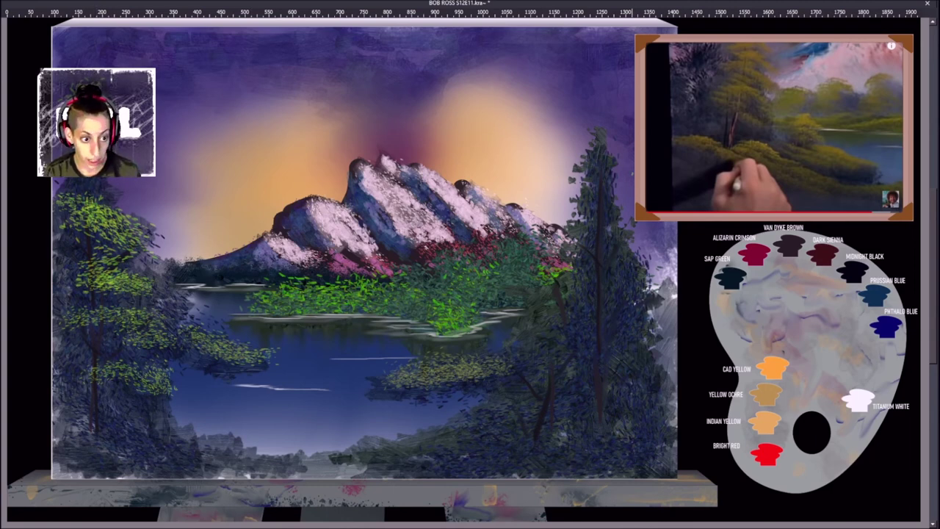
drag(598, 144, 595, 166)
drag(601, 214, 587, 237)
Step: Finish light green highlights down the right-hand pine and the foliage beside it
mouse_move(592, 197)
mouse_down()
mouse_move(601, 217)
mouse_move(580, 257)
mouse_up()
mouse_move(566, 255)
mouse_down()
mouse_move(556, 265)
mouse_move(595, 292)
mouse_up()
mouse_move(630, 266)
mouse_down()
mouse_move(618, 288)
mouse_move(624, 314)
mouse_move(596, 312)
mouse_move(592, 284)
mouse_move(514, 360)
mouse_up()
Step: Dab light green highlights on the lower-right bushes and bottom-left foreground bushes
drag(573, 426, 404, 459)
mouse_move(565, 448)
mouse_down()
mouse_move(614, 460)
mouse_move(584, 445)
mouse_up()
mouse_move(614, 429)
mouse_down()
mouse_move(574, 441)
mouse_move(658, 449)
mouse_move(413, 475)
mouse_move(642, 470)
mouse_up()
drag(76, 455, 190, 434)
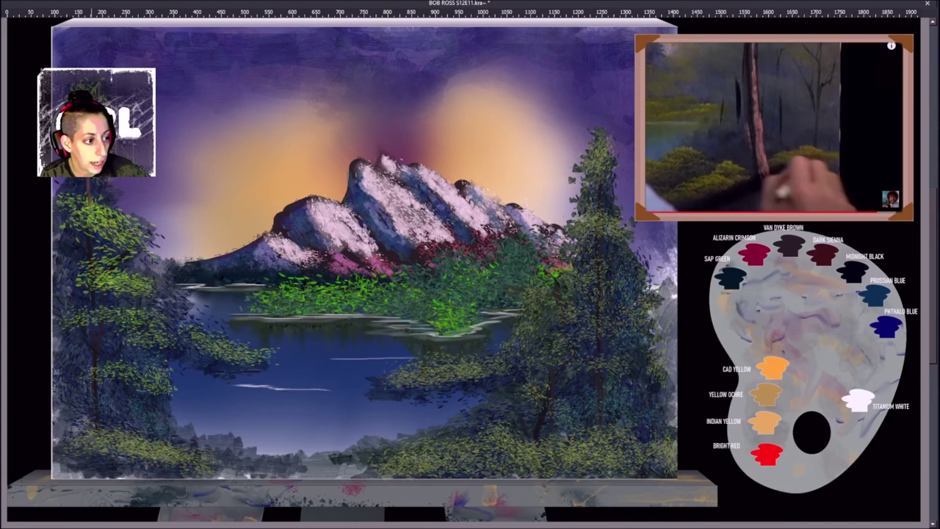
Step: Paint thin brown trunks down the left and right trees, then touch up the left tree's foliage
drag(92, 223, 99, 429)
drag(600, 191, 607, 409)
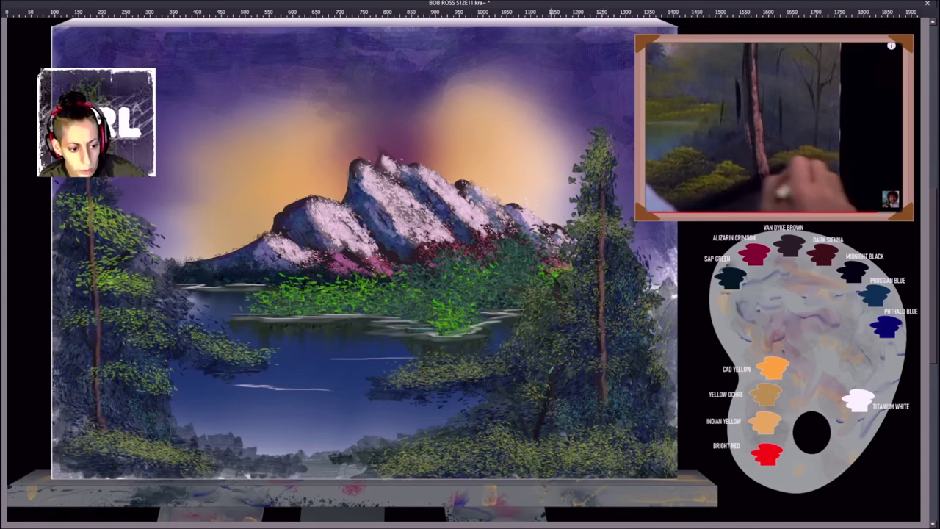
drag(552, 325, 542, 431)
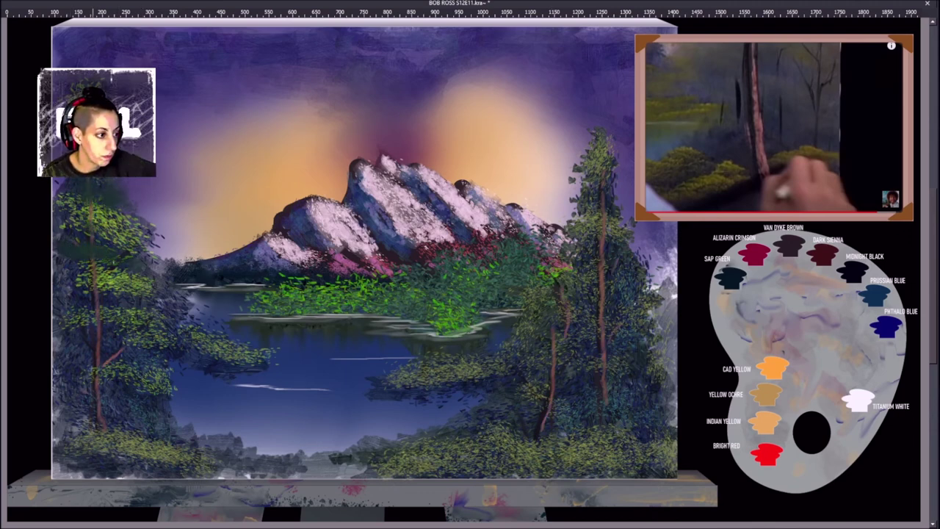
drag(141, 264, 139, 266)
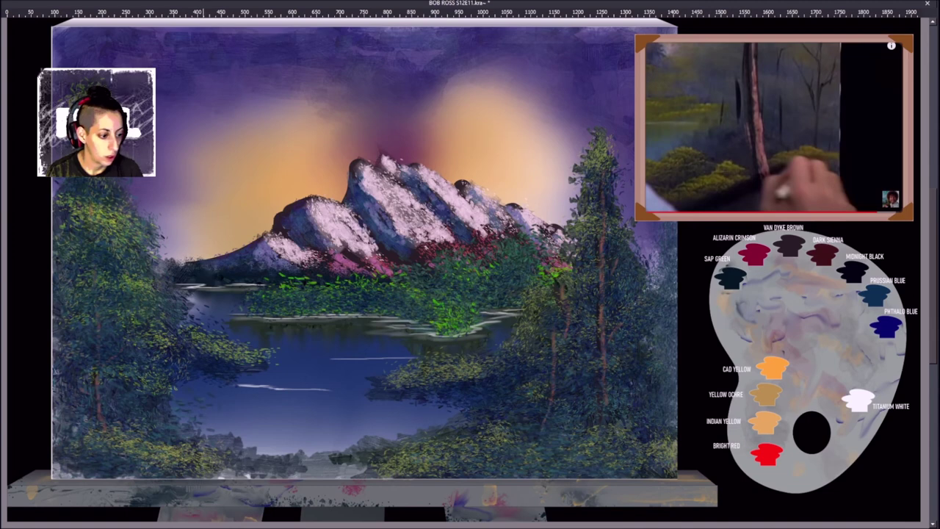
Step: Dab bright yellow and red highlights on the lower-left bushes, both trees, and foliage around the mountain
mouse_move(99, 448)
mouse_down()
mouse_move(67, 444)
mouse_move(92, 434)
mouse_up()
mouse_move(62, 378)
mouse_down()
mouse_move(82, 383)
mouse_move(56, 379)
mouse_up()
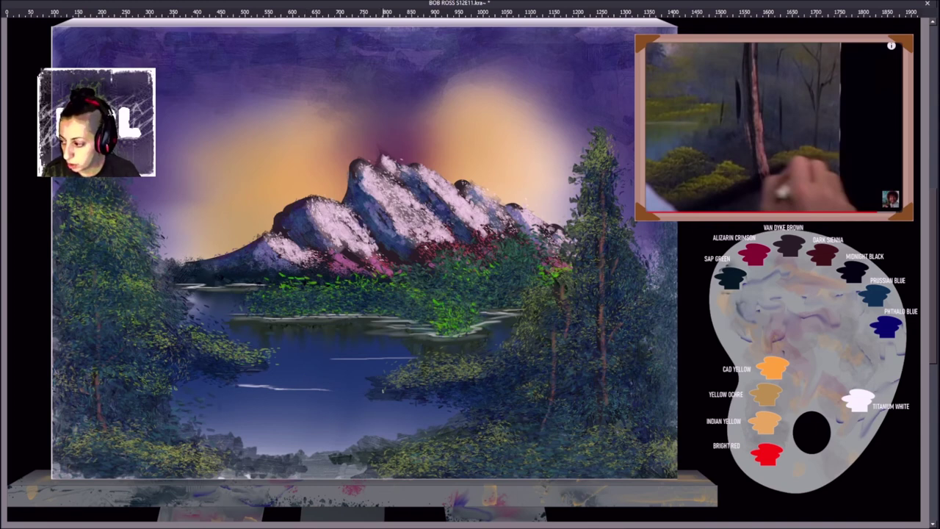
mouse_move(566, 348)
mouse_down()
mouse_move(531, 357)
mouse_move(573, 350)
mouse_up()
drag(525, 400, 582, 386)
mouse_move(617, 319)
mouse_down()
mouse_move(601, 332)
mouse_move(608, 316)
mouse_up()
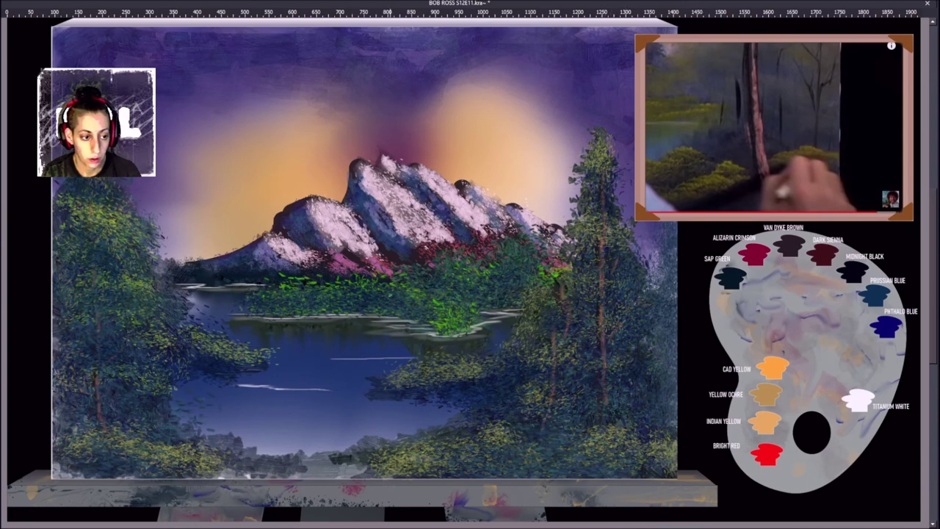
drag(433, 285, 455, 318)
mouse_move(475, 276)
mouse_down()
mouse_move(487, 273)
mouse_move(482, 282)
mouse_up()
drag(523, 259, 547, 254)
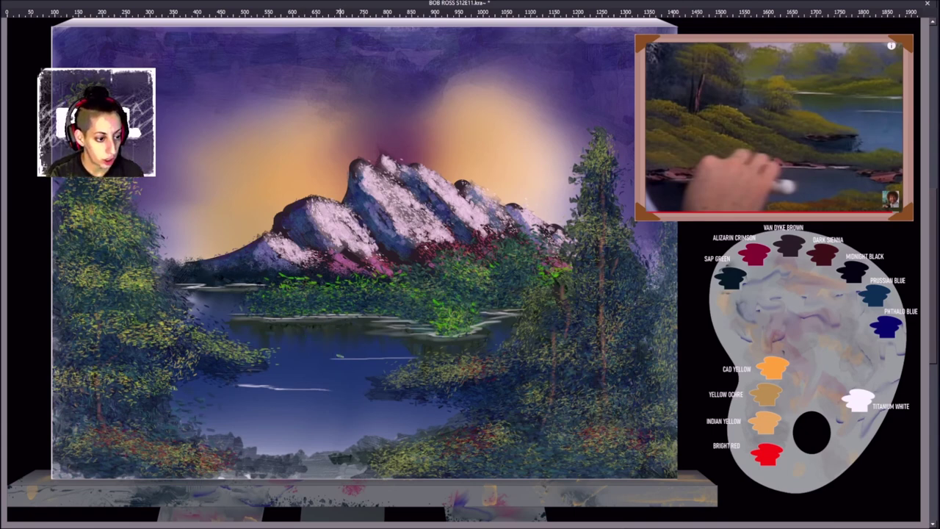
Step: With Wet Knife from the pop-up palette, paint dark logs in the lake and dark shore shadows
right_click(342, 357)
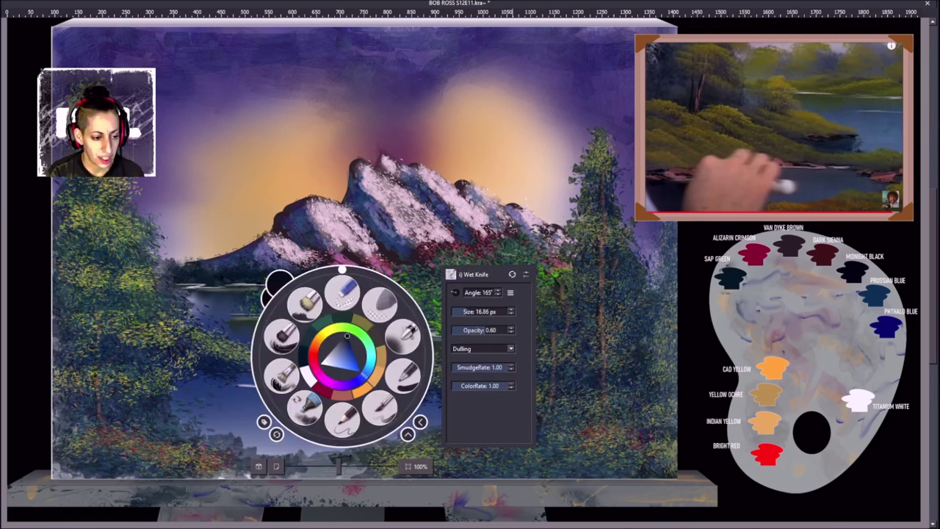
click(532, 276)
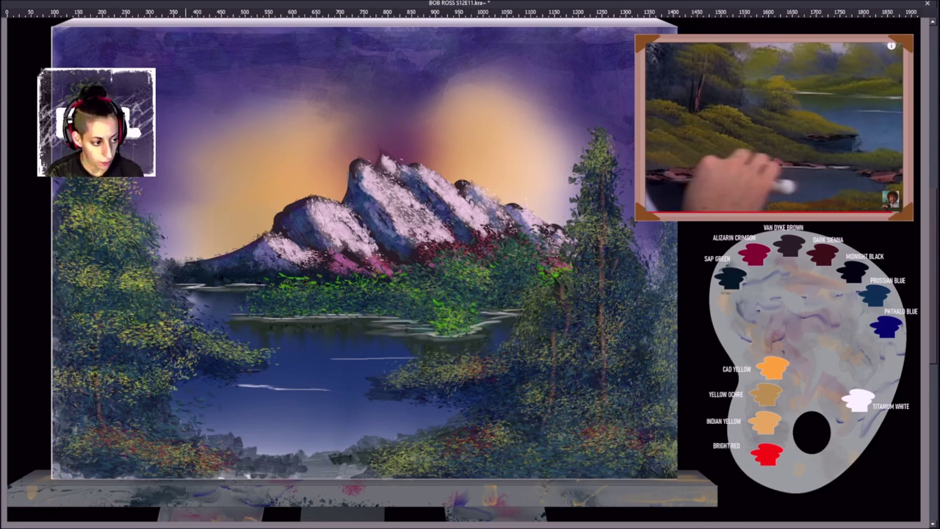
mouse_move(228, 372)
mouse_down()
mouse_move(286, 369)
mouse_move(209, 372)
mouse_up()
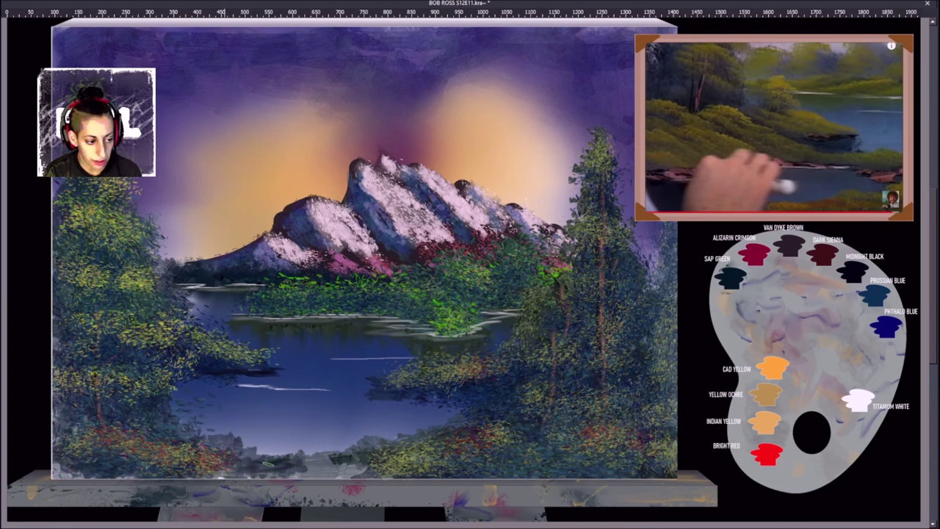
mouse_move(209, 476)
mouse_down()
mouse_move(249, 472)
mouse_move(293, 485)
mouse_up()
mouse_move(349, 482)
mouse_down()
mouse_move(367, 473)
mouse_move(379, 479)
mouse_move(339, 482)
mouse_move(363, 474)
mouse_move(349, 467)
mouse_move(357, 457)
mouse_move(338, 471)
mouse_move(362, 468)
mouse_up()
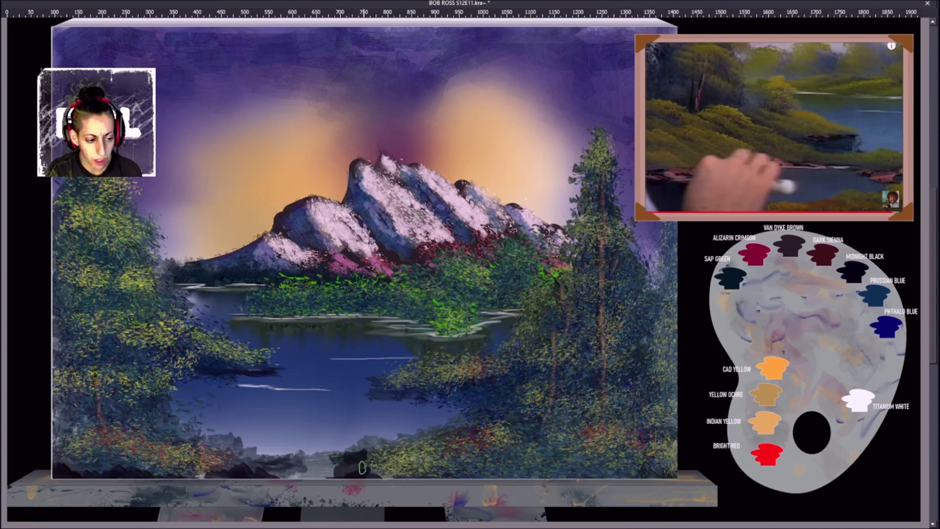
drag(294, 468, 282, 460)
drag(282, 459, 507, 391)
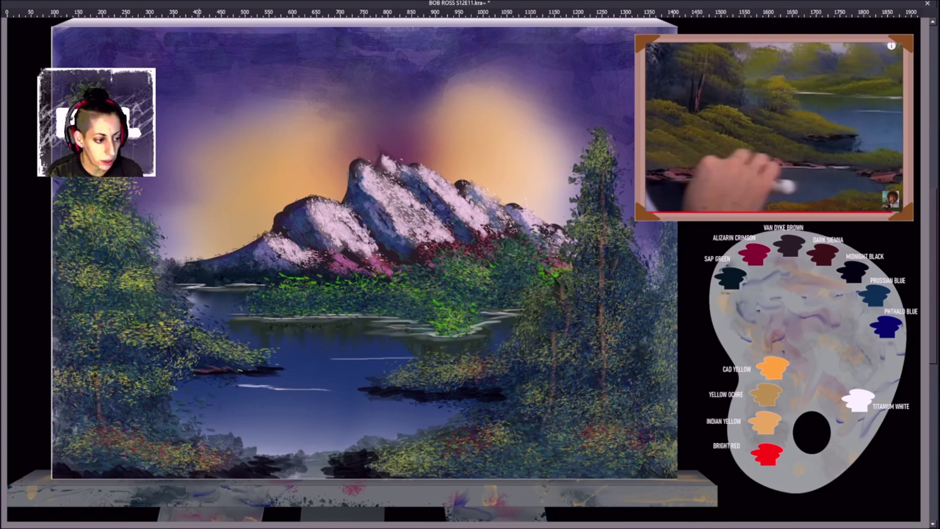
Step: Highlight both lake logs and the bottom shore rocks with reddish brown
drag(367, 389, 456, 393)
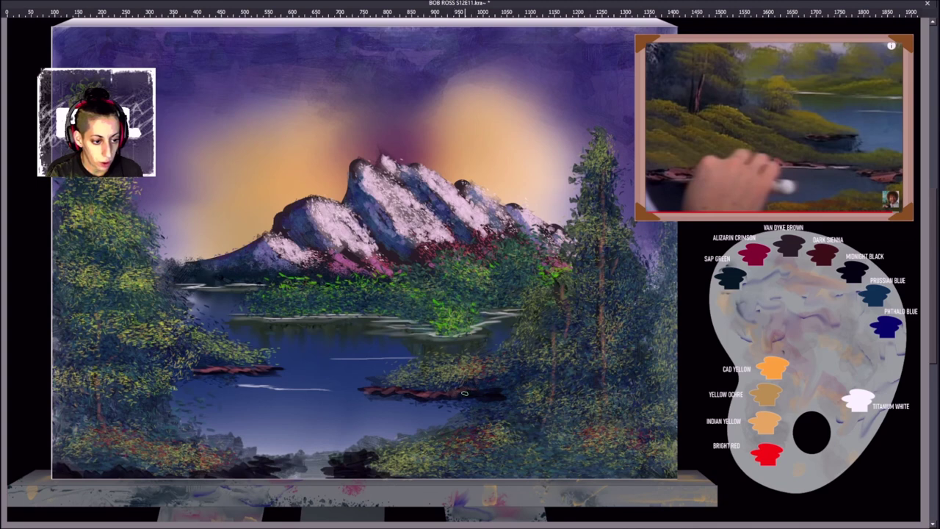
drag(228, 467, 270, 470)
mouse_move(344, 460)
mouse_down()
mouse_move(374, 457)
mouse_move(367, 464)
mouse_up()
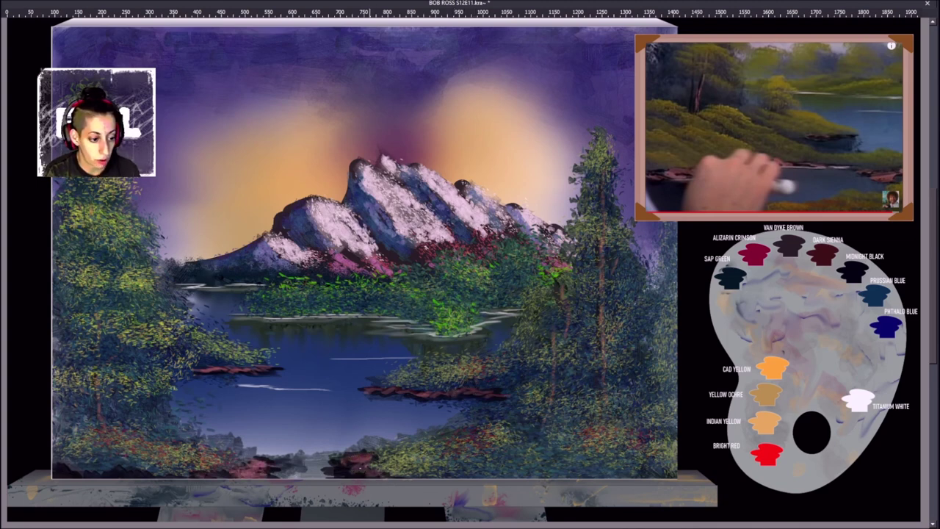